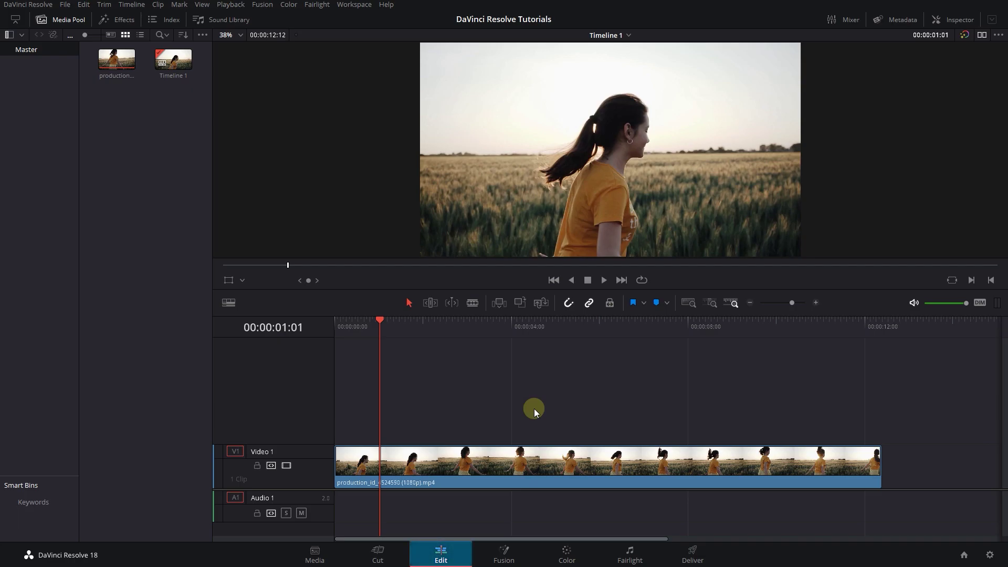
Step: Preview and scrub the running clip to find the freeze point, then select it on Video 1
key(space)
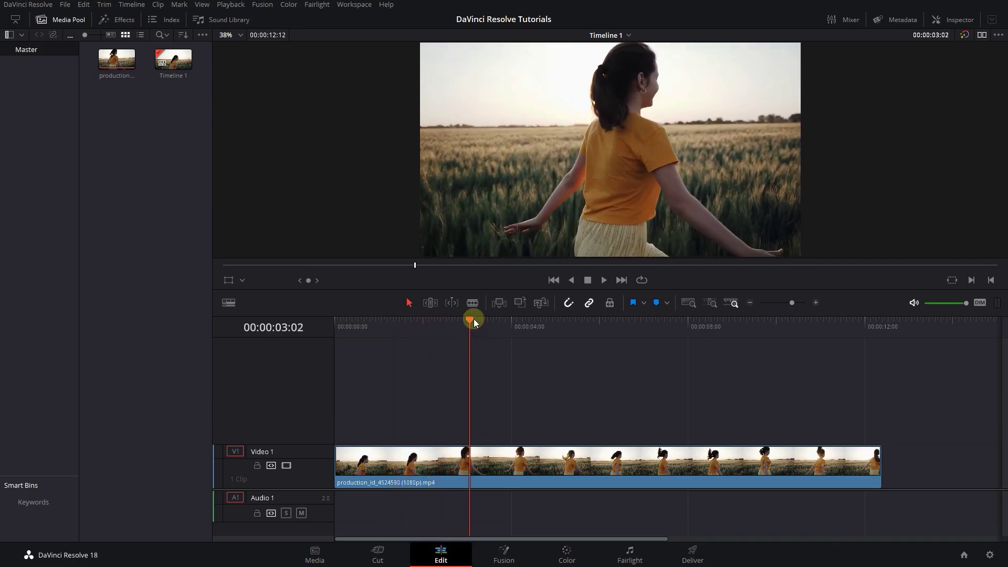
drag(474, 320, 447, 319)
click(476, 457)
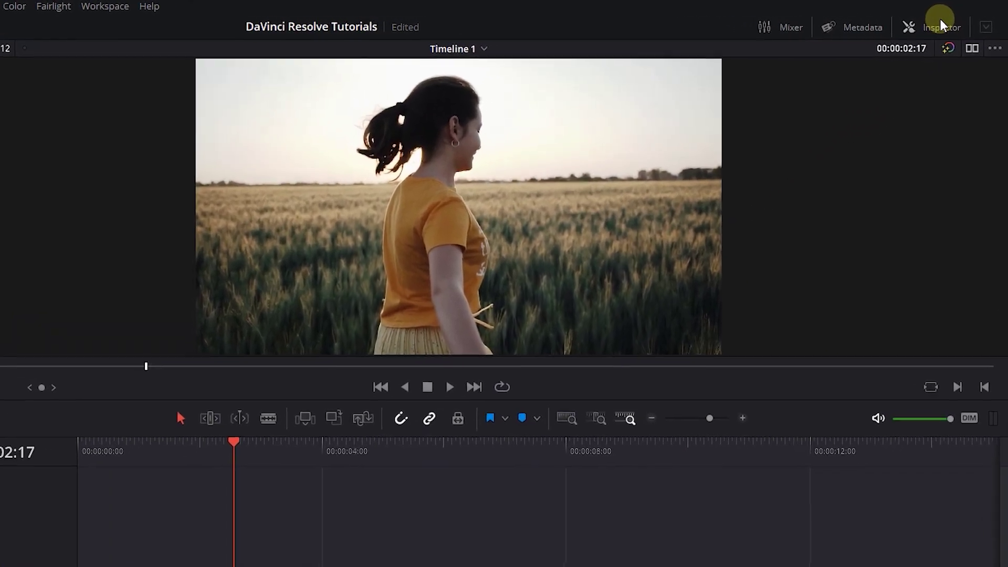
Step: Apply a Speed Change Freeze Frame at 00:00:02:17 and move the playhead to 00:00:05:03
click(958, 19)
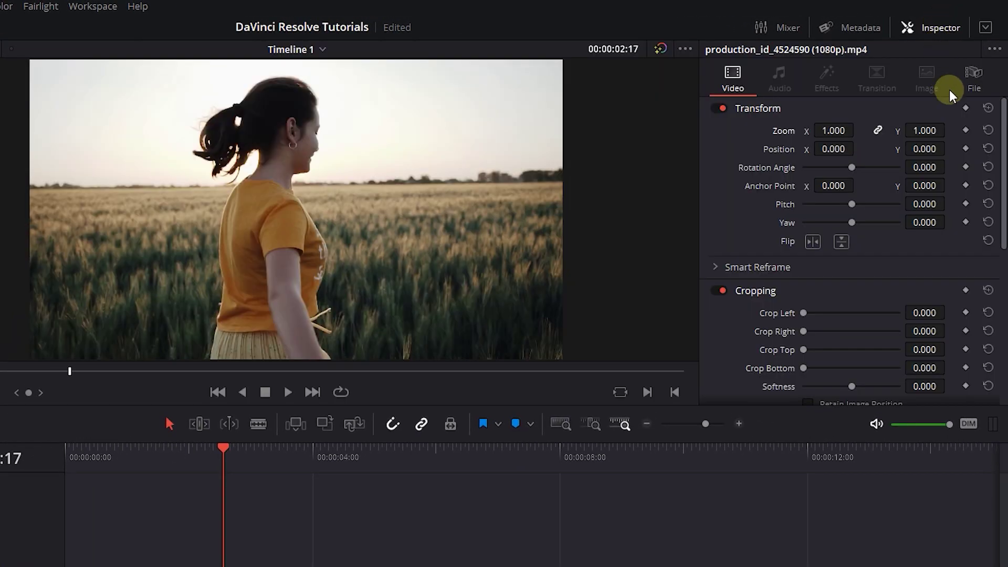
scroll(1005, 109, down, 2)
scroll(1004, 152, down, 5)
click(748, 207)
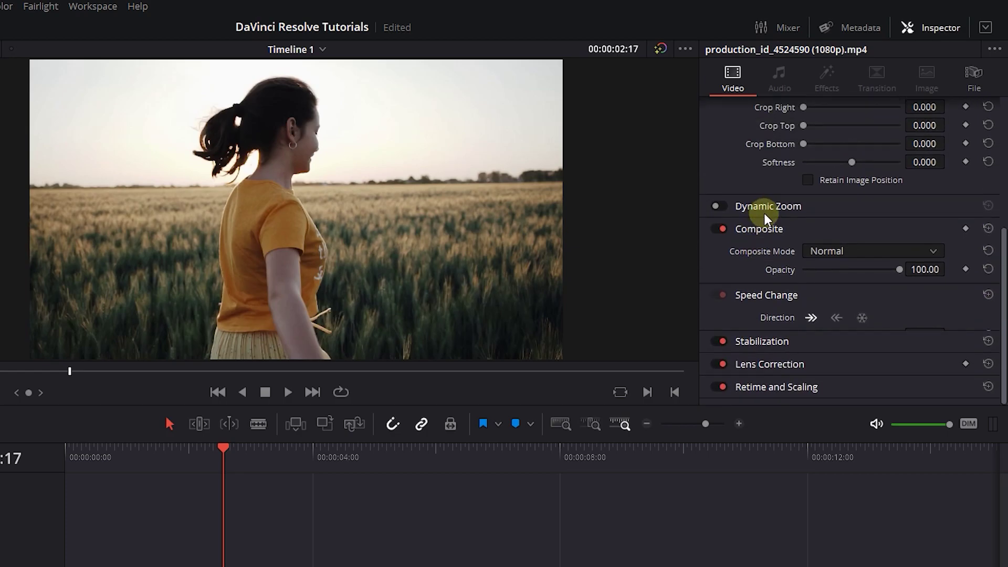
click(765, 327)
click(862, 348)
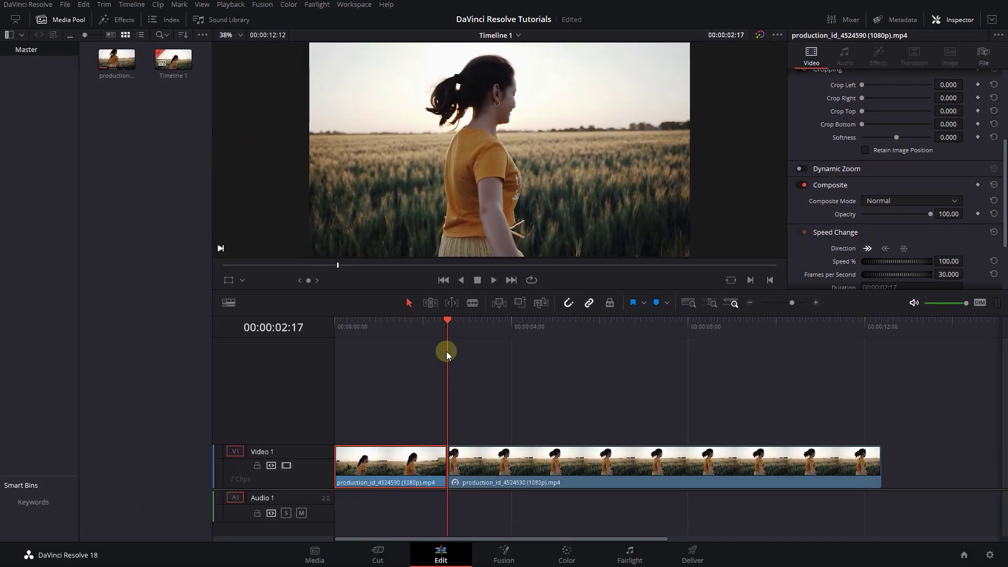
drag(273, 448, 284, 452)
drag(492, 323, 560, 329)
Step: Cut the frozen clip at 00:00:05:03 and set the third clip to play forward
click(474, 308)
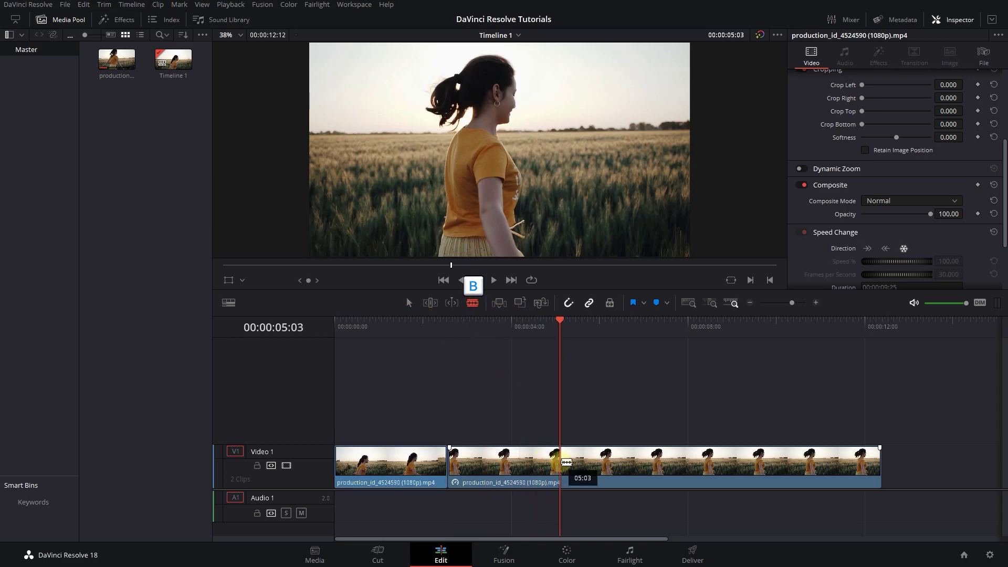
click(559, 465)
key(a)
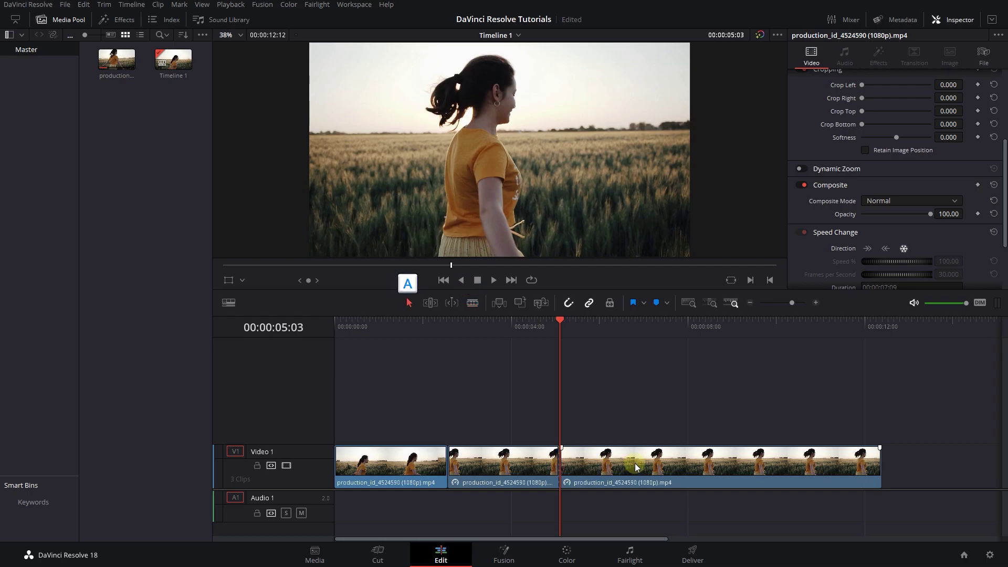
click(636, 466)
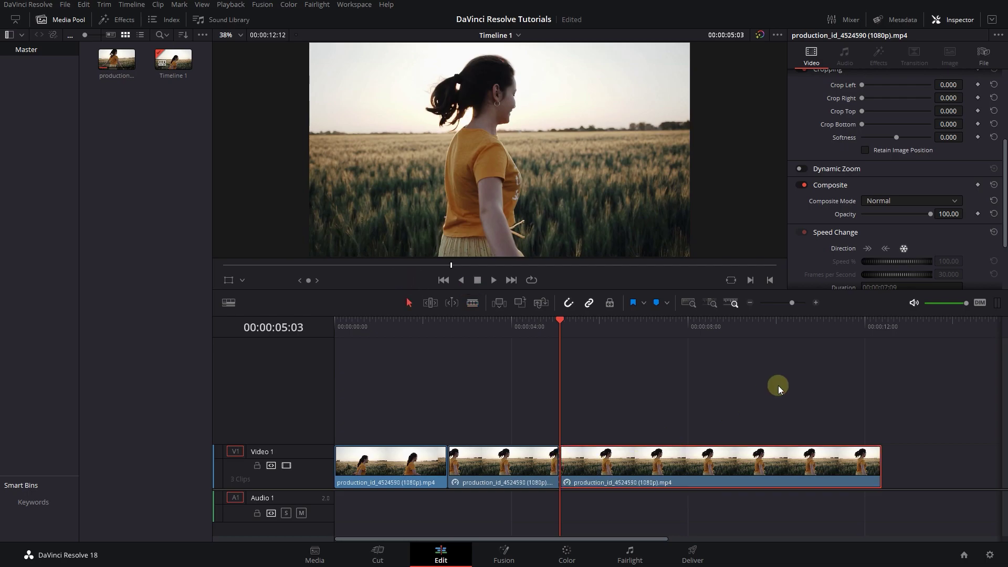
click(868, 249)
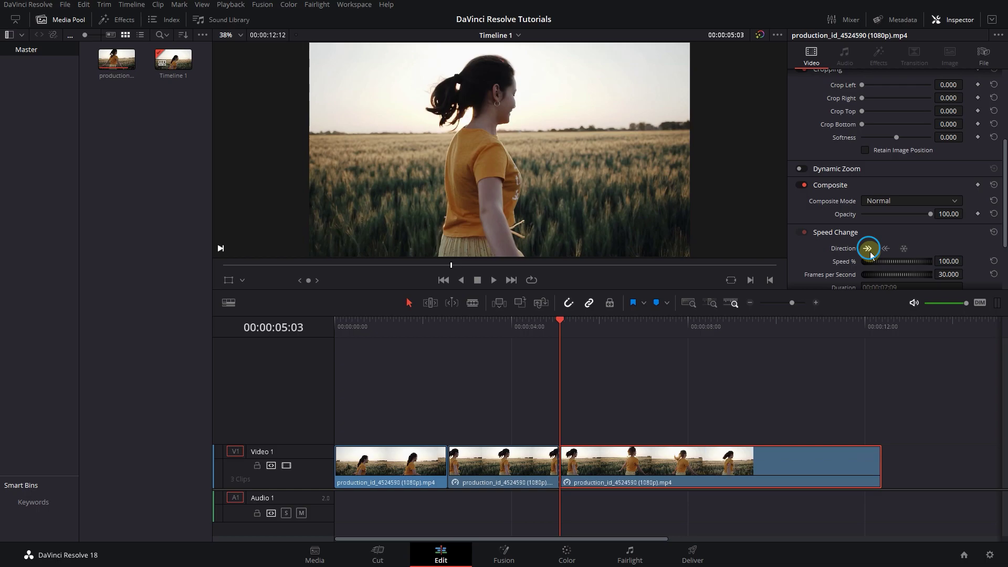
Step: Play back the freeze edit from before the freeze, then select the middle frozen clip
click(555, 321)
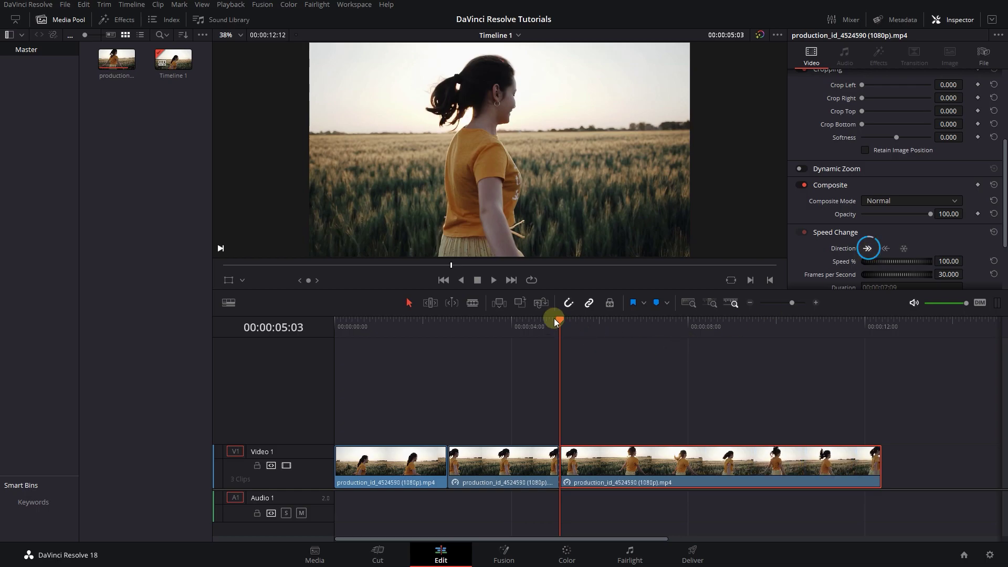
click(435, 327)
key(space)
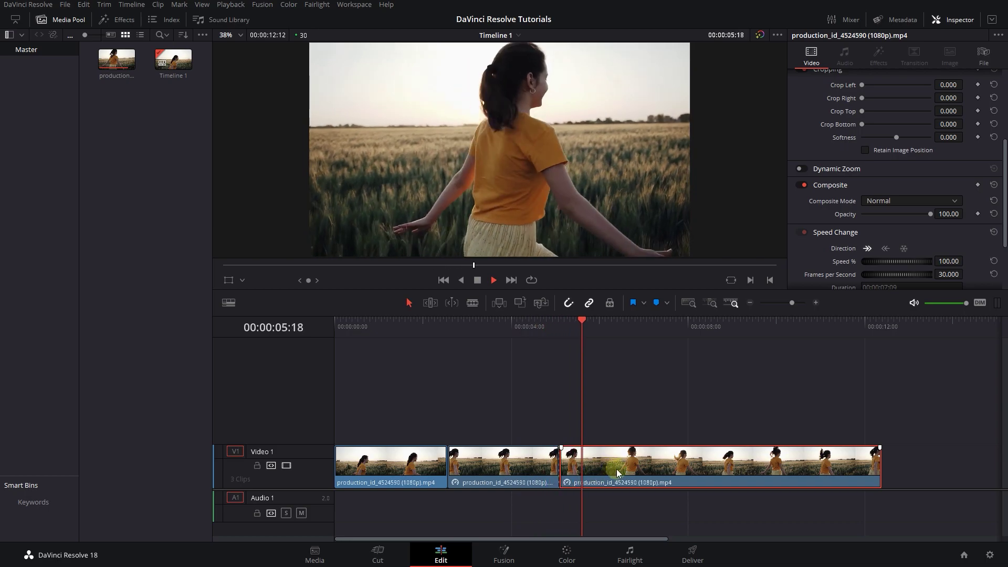
key(space)
drag(505, 330, 455, 326)
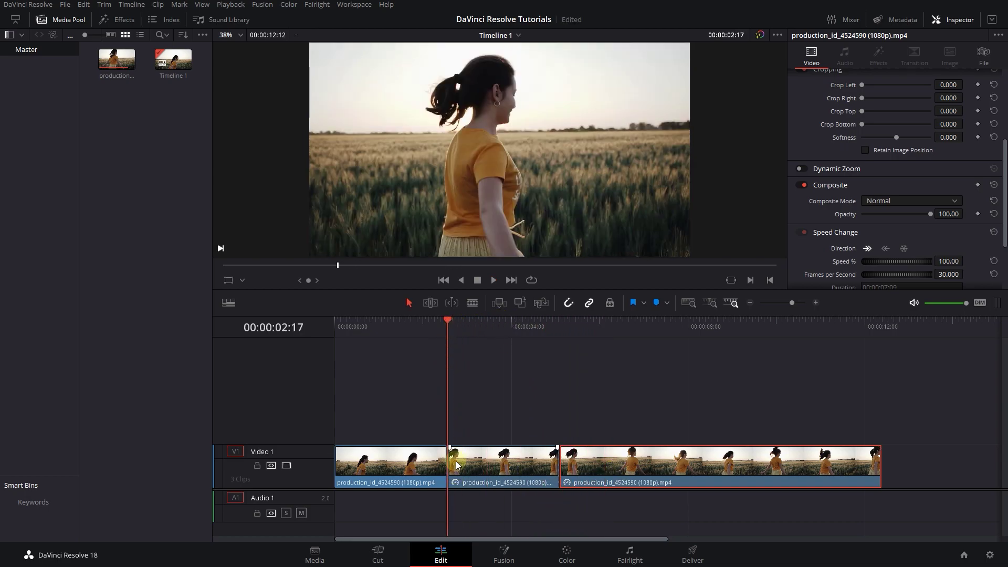
click(510, 470)
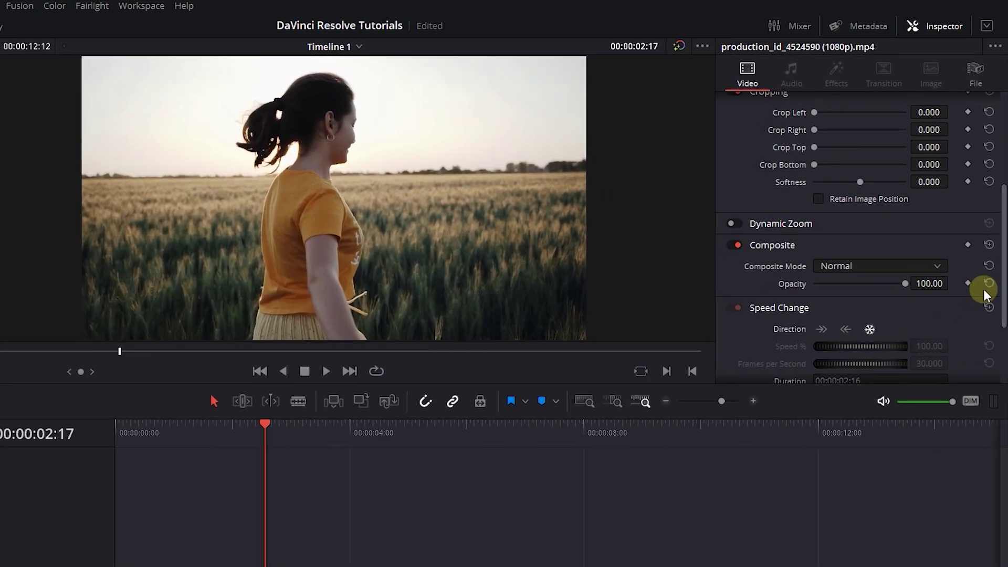
Step: Add Zoom and Rotation Angle keyframes at 00:00:02:17, then move to 00:00:02:25
drag(1003, 220, 1003, 92)
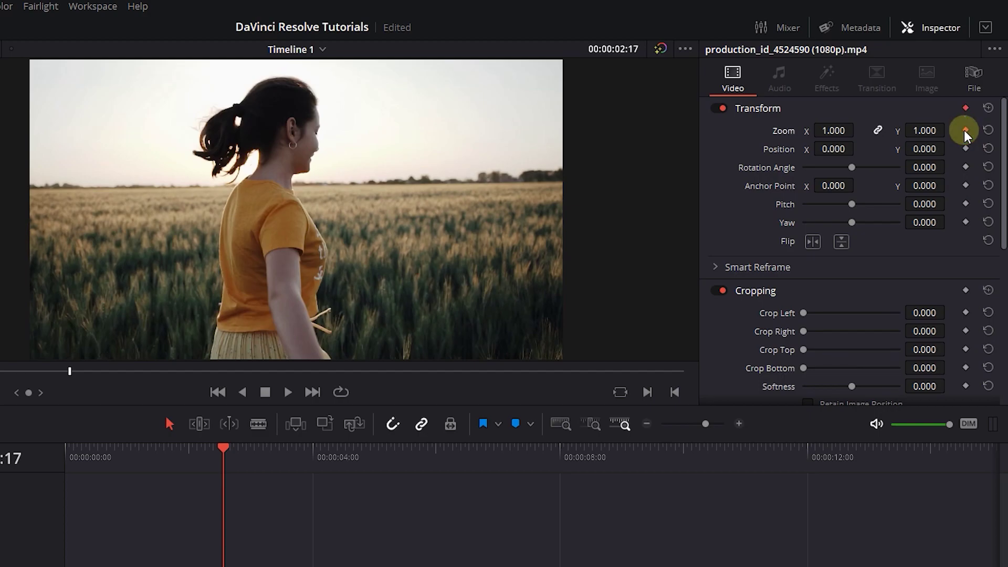
click(967, 167)
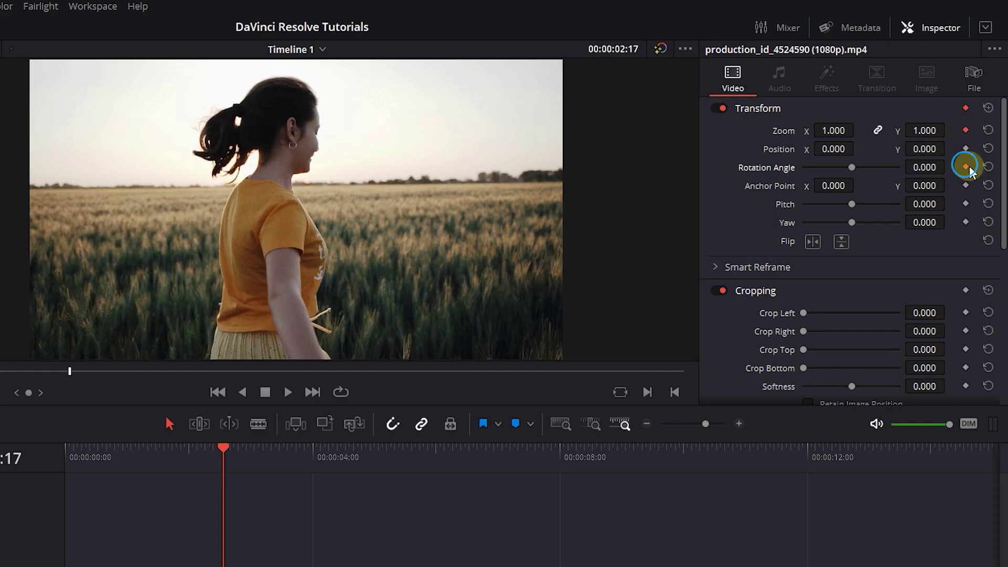
click(223, 448)
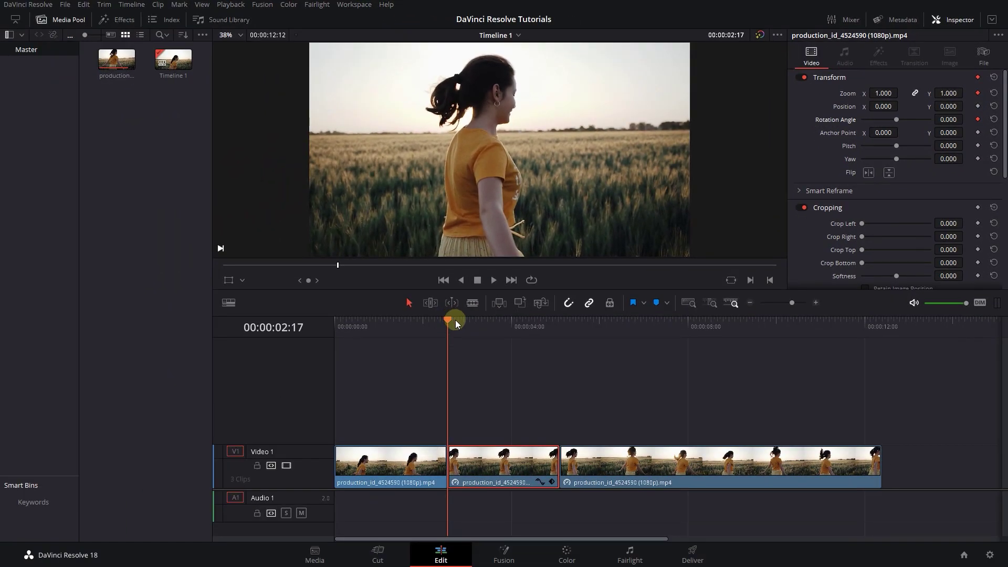
click(459, 322)
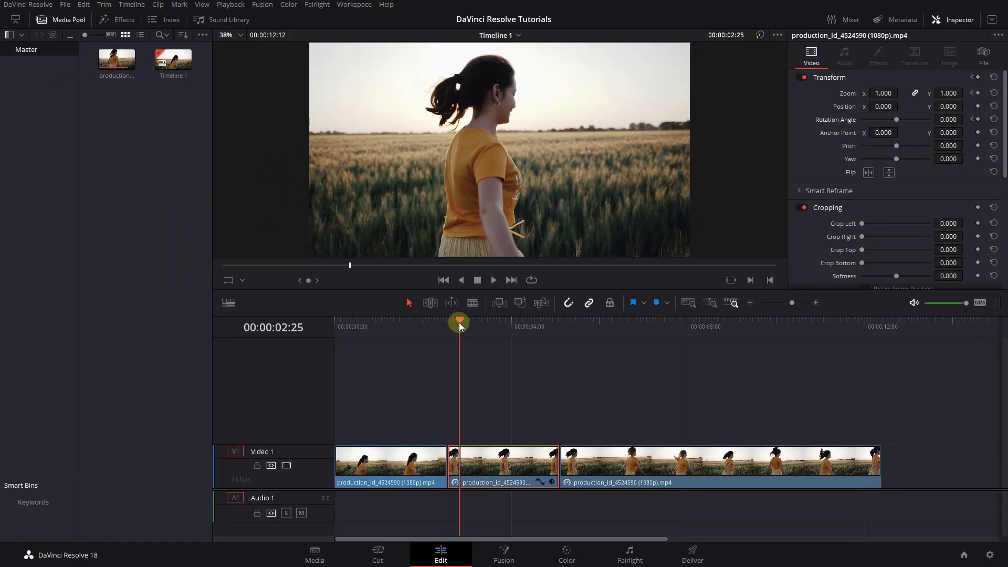
click(552, 481)
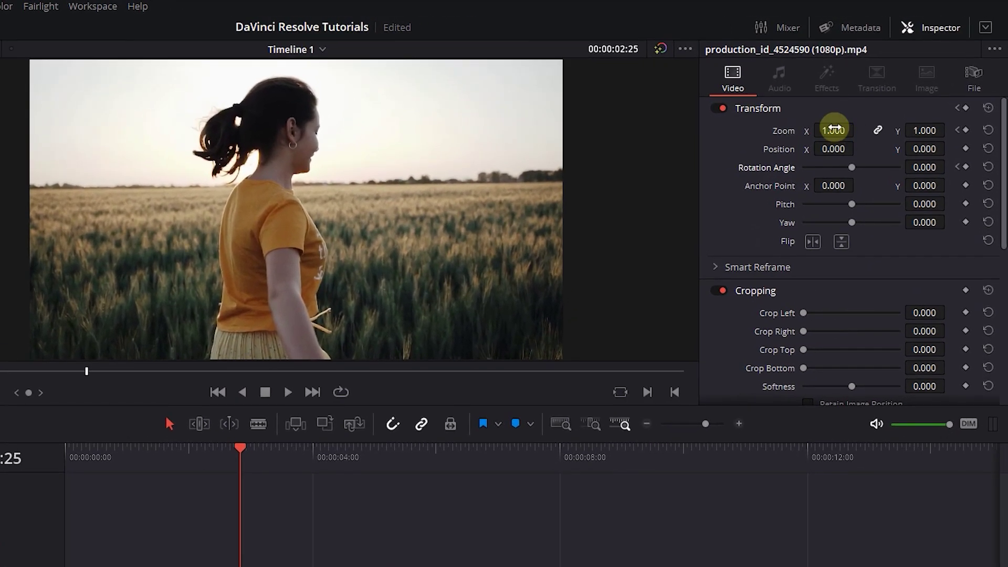
Step: Set Zoom to 1.300 and Rotation Angle to 3.100 at 00:00:02:25
key(Return)
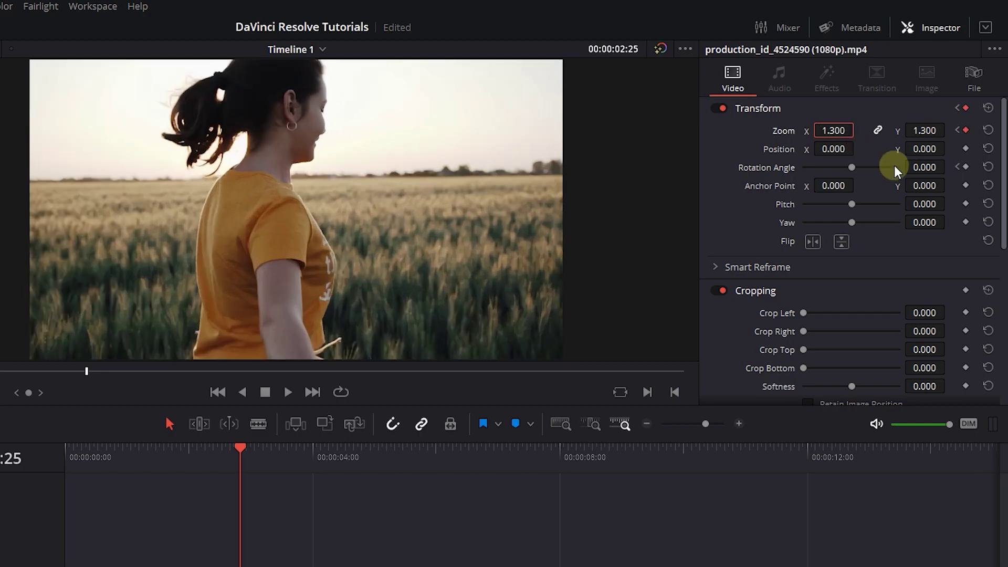
click(924, 167)
text(3.1)
key(Return)
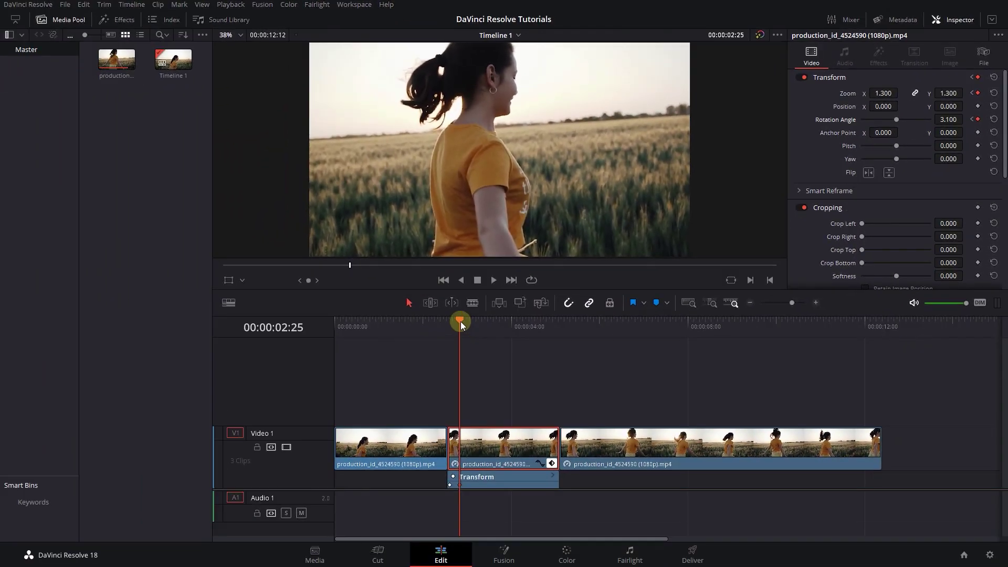
Step: Keyframe at 00:00:04:24, then at 00:00:05:02 return Rotation Angle to 0 and Zoom to 1.000
drag(461, 322, 548, 317)
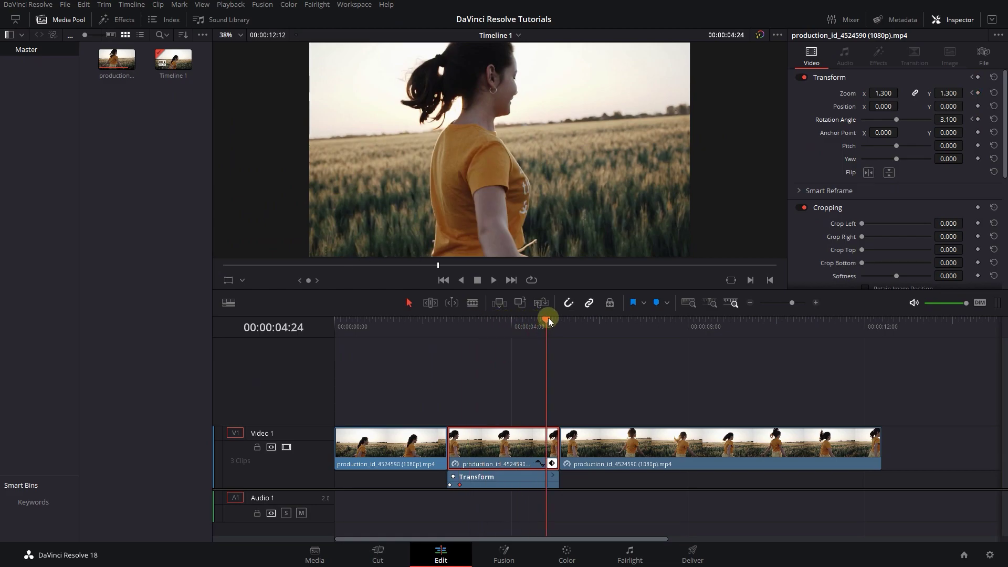
click(978, 120)
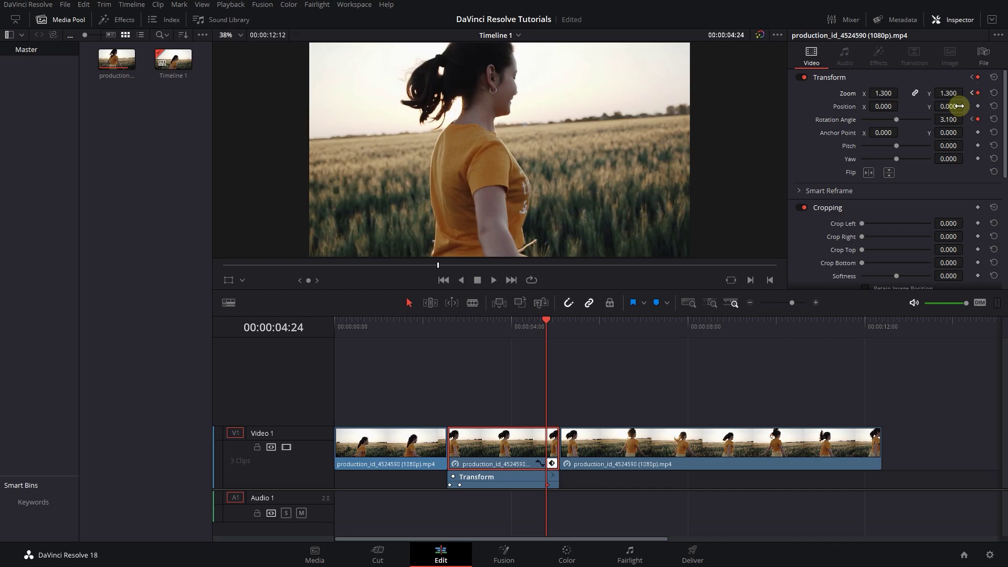
drag(547, 319, 559, 321)
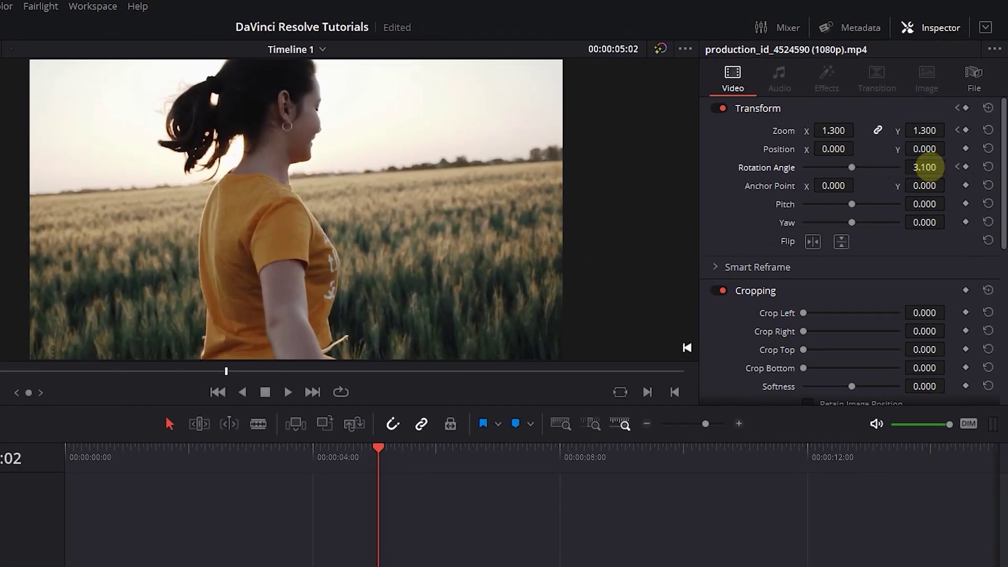
click(925, 167)
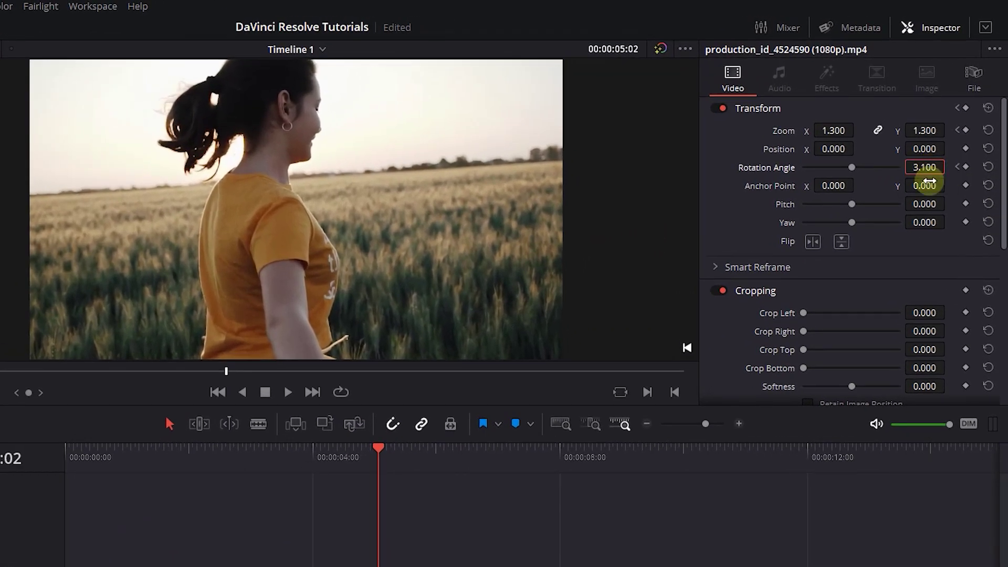
key(Return)
click(924, 130)
text(1)
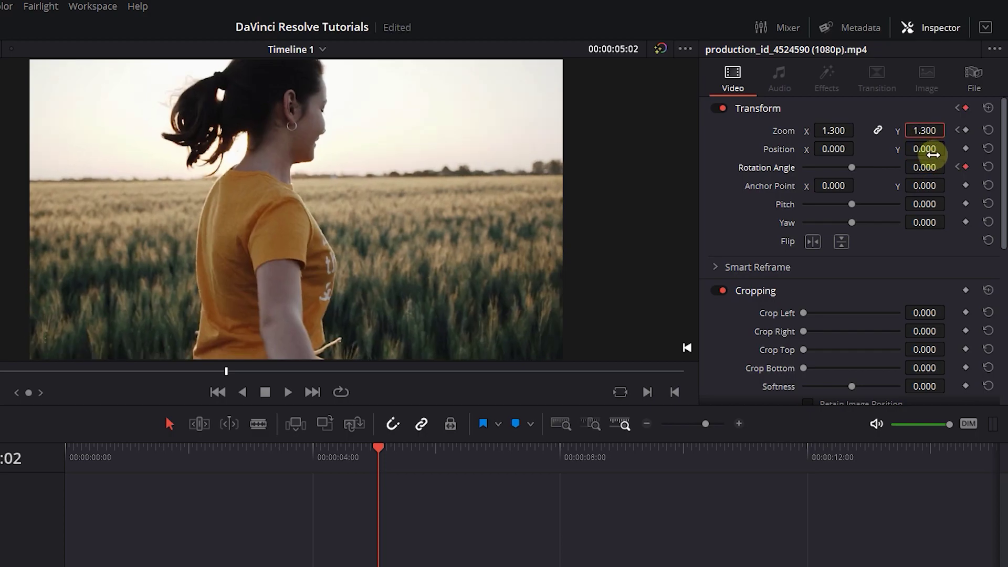
key(Return)
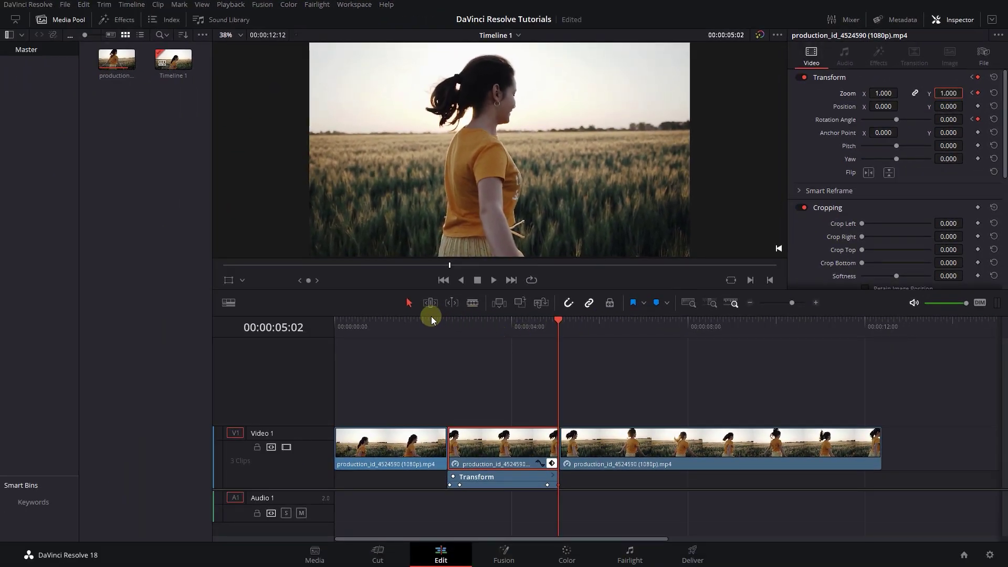
Step: Play back the push-in and return animation from before the freeze
click(199, 446)
key(space)
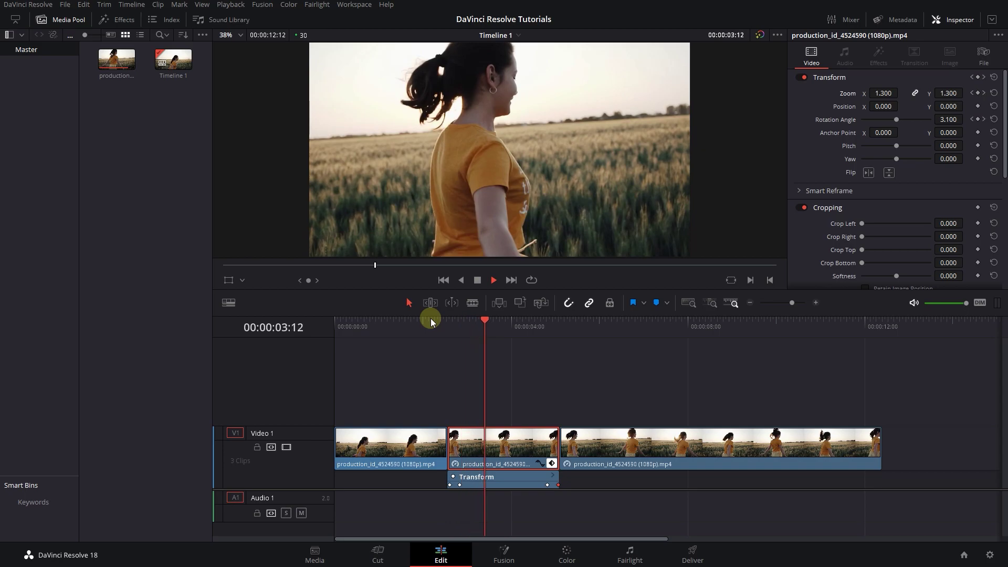
key(space)
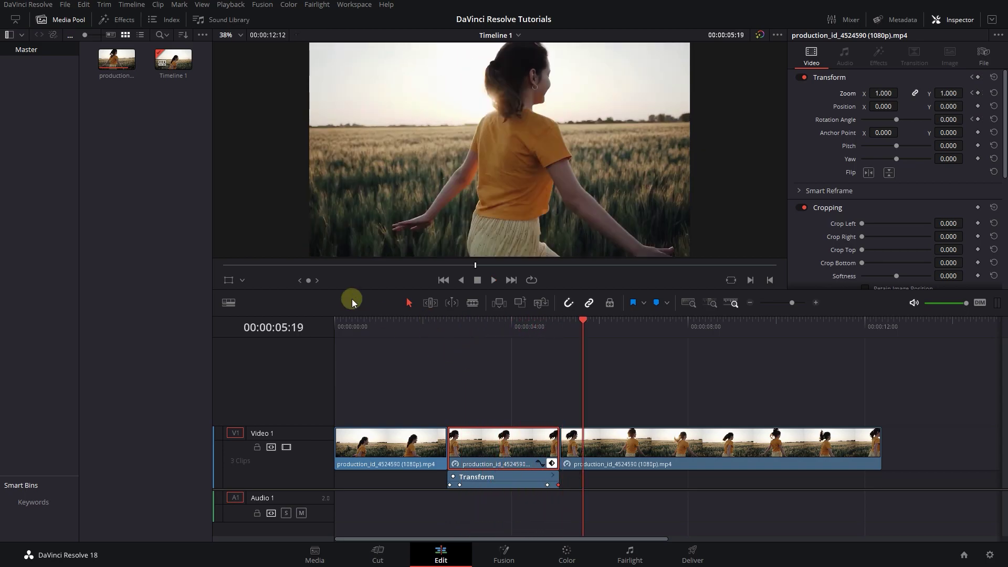
Step: Search Effects for 'paper', place the Paper generator on Video 2, and trim it to the cut
click(128, 25)
click(52, 272)
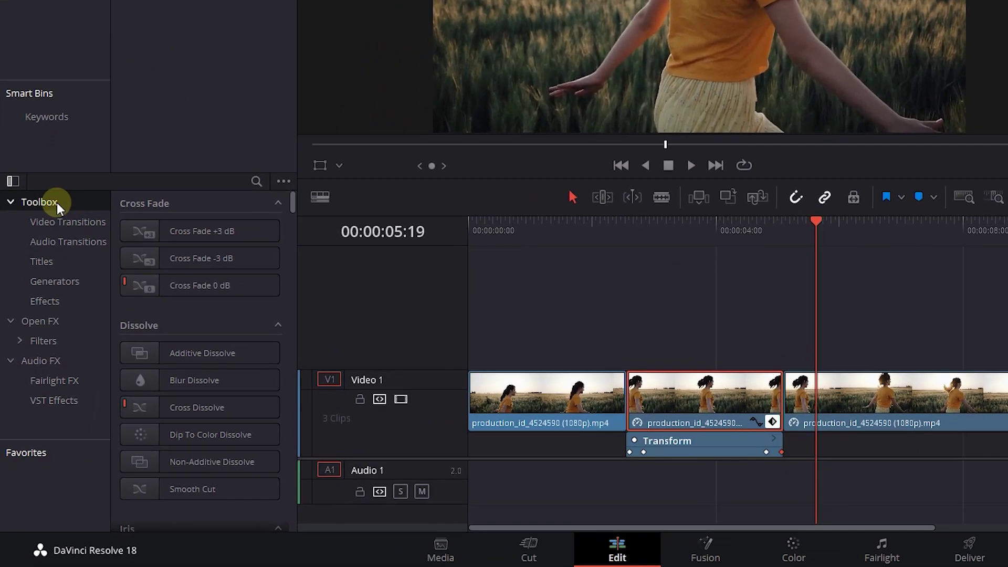
click(257, 181)
text(paper)
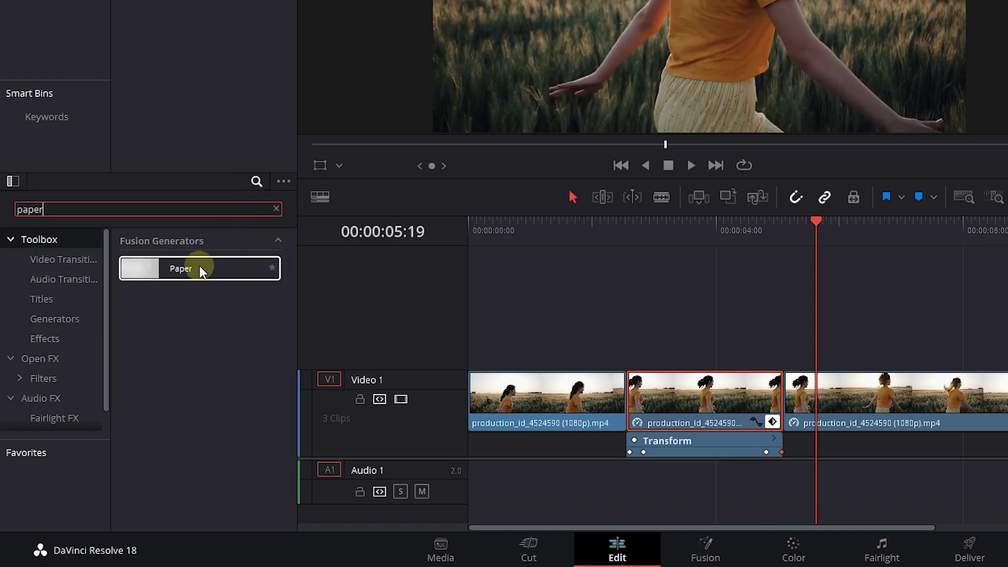
drag(200, 266, 630, 341)
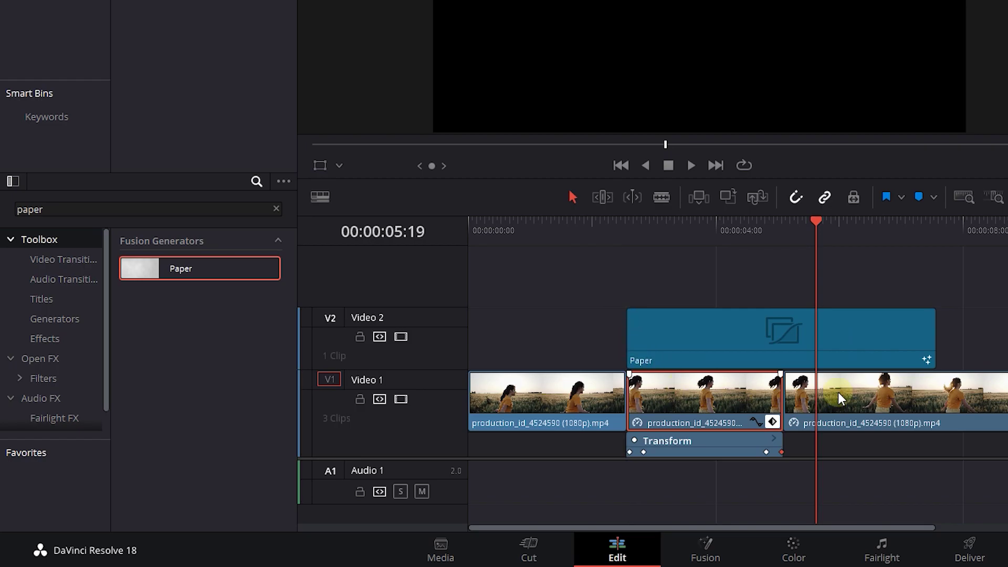
drag(932, 337, 782, 337)
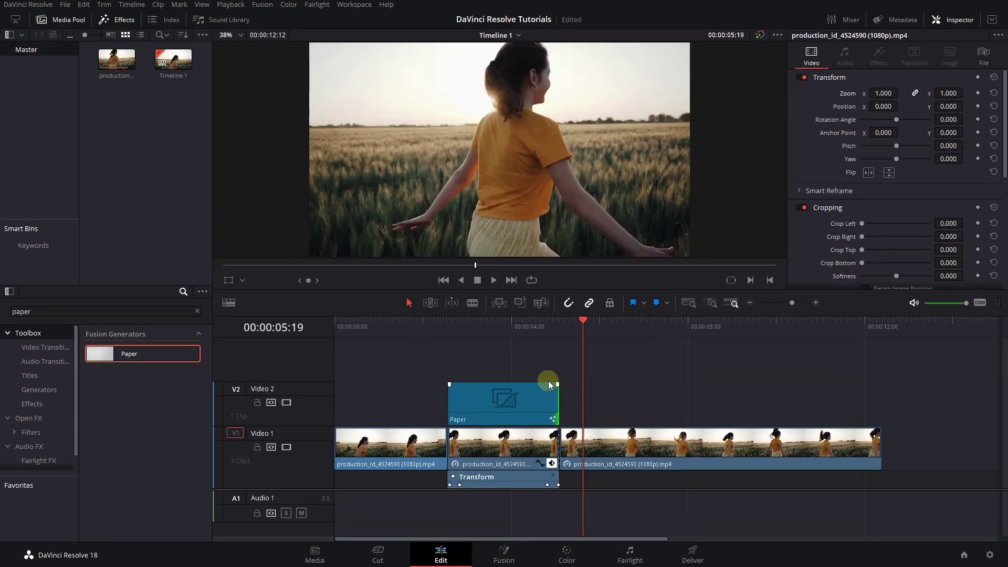
click(517, 401)
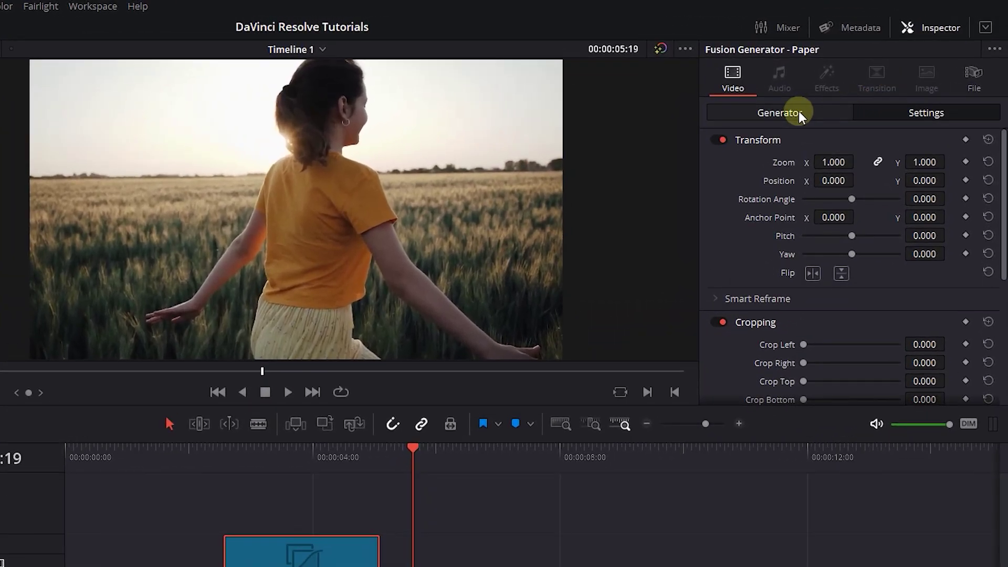
Step: Set the Paper generator to Gain 0.52, Lift -0.47, Gamma 0.75 and Saturation 0.95
click(858, 83)
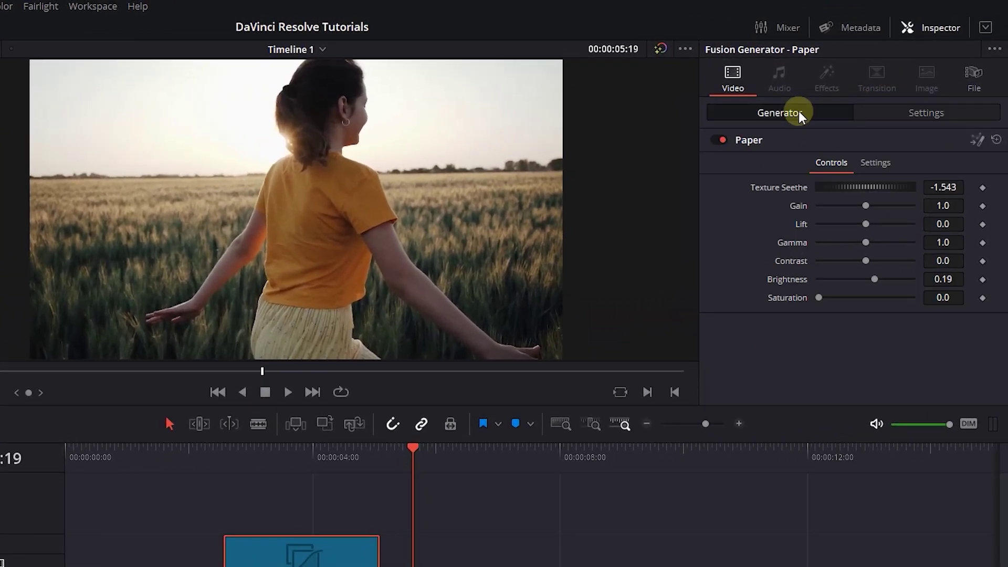
click(318, 451)
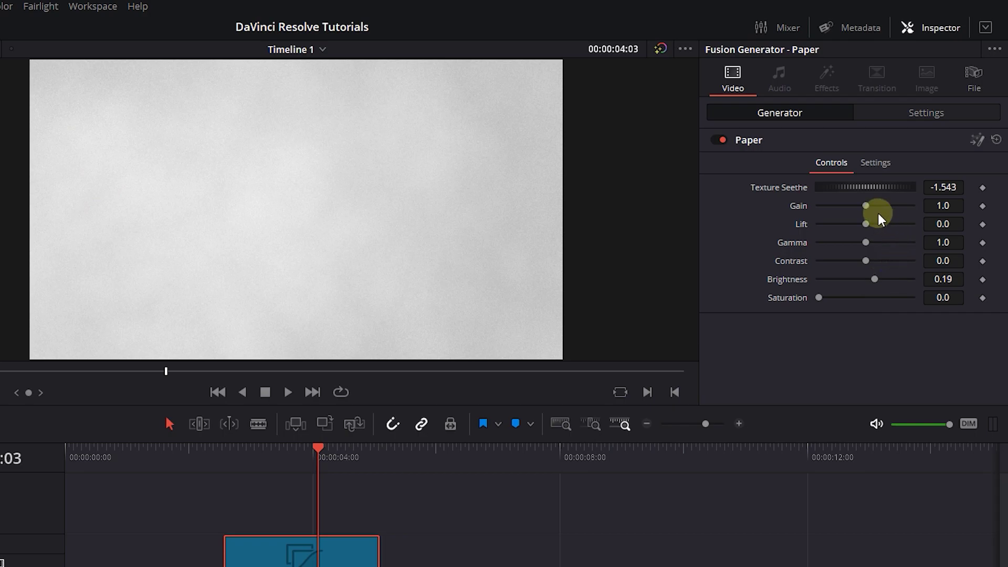
drag(878, 213, 872, 279)
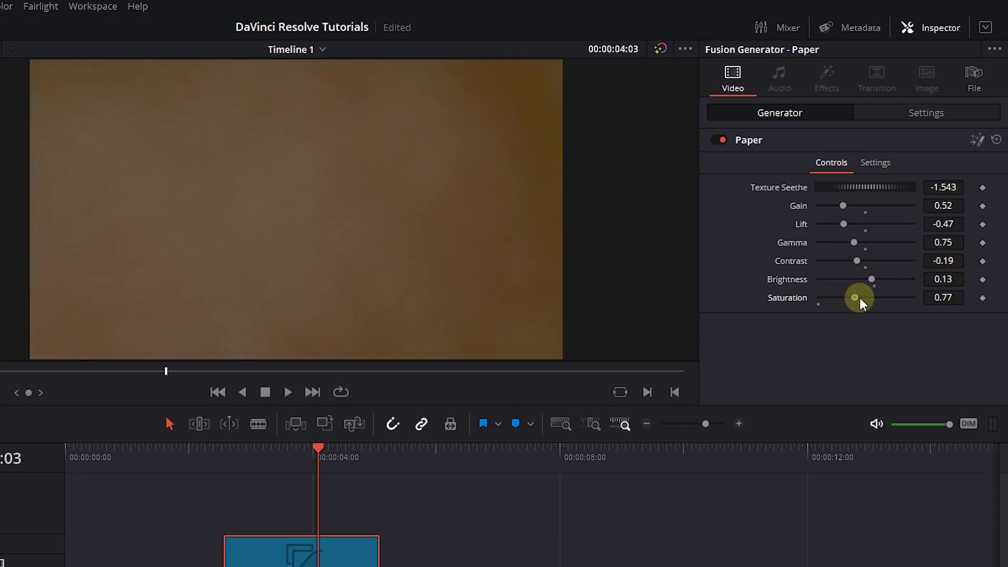
Step: Set the Paper clip's Composite Mode to Overlay
click(963, 114)
drag(1003, 158, 1003, 310)
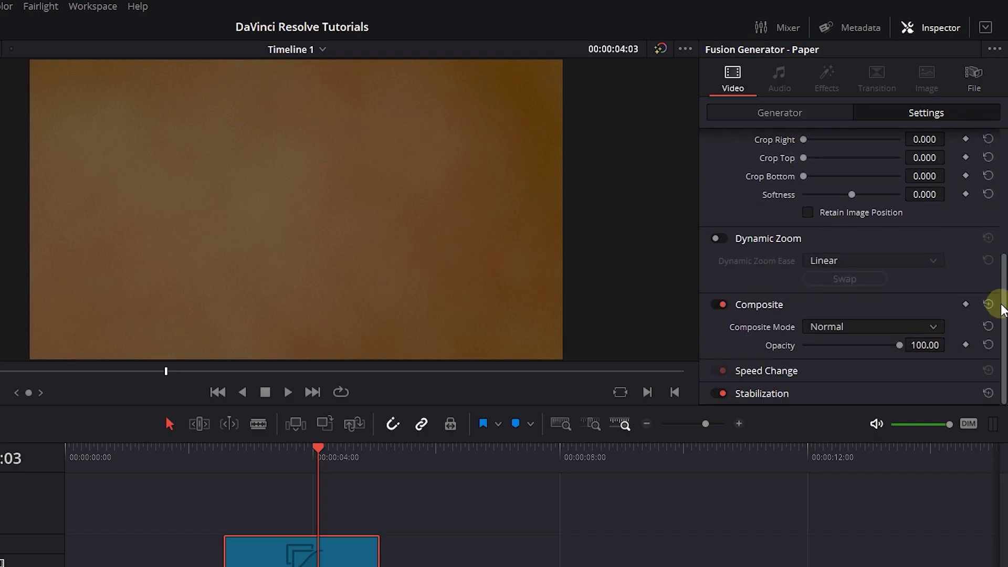
click(826, 331)
drag(940, 360, 942, 424)
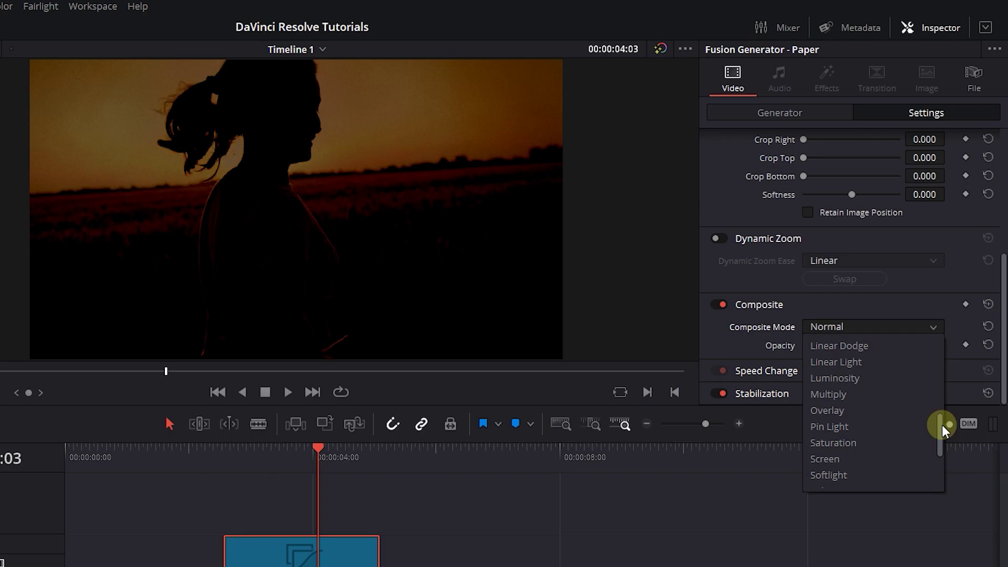
click(882, 411)
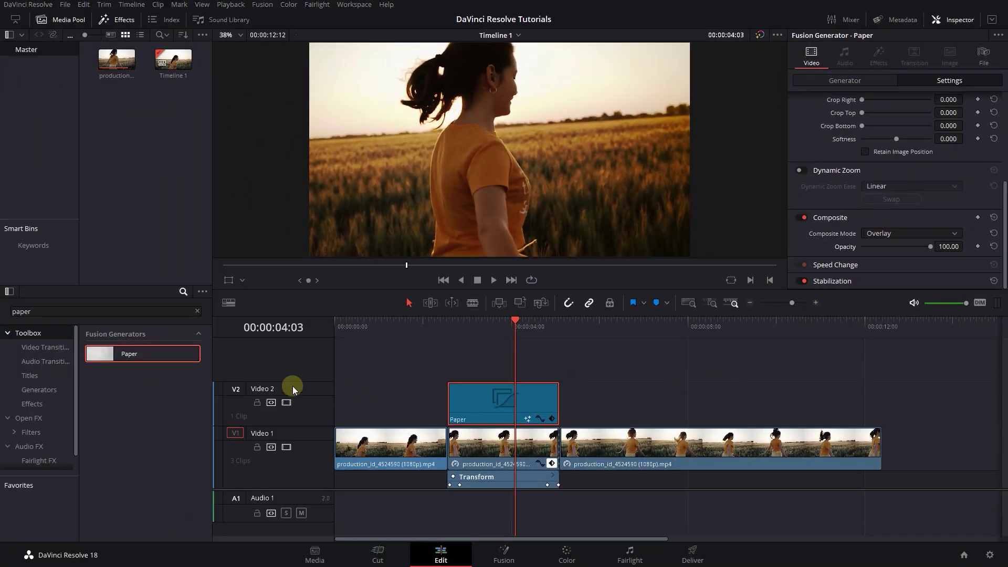
Step: Add a Blur Dissolve to the Paper clip's start and shorten it to 9 frames
click(47, 347)
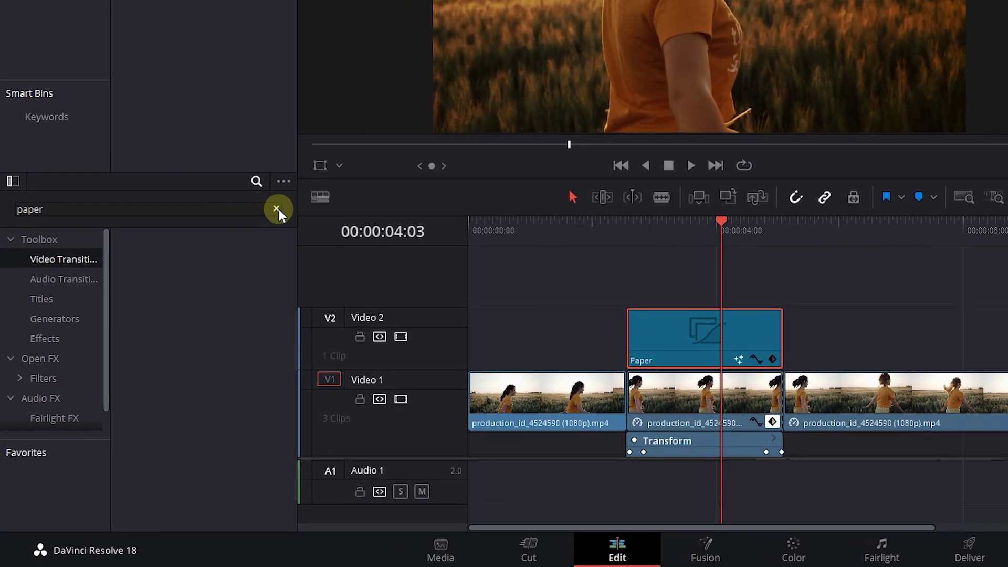
click(276, 209)
click(192, 297)
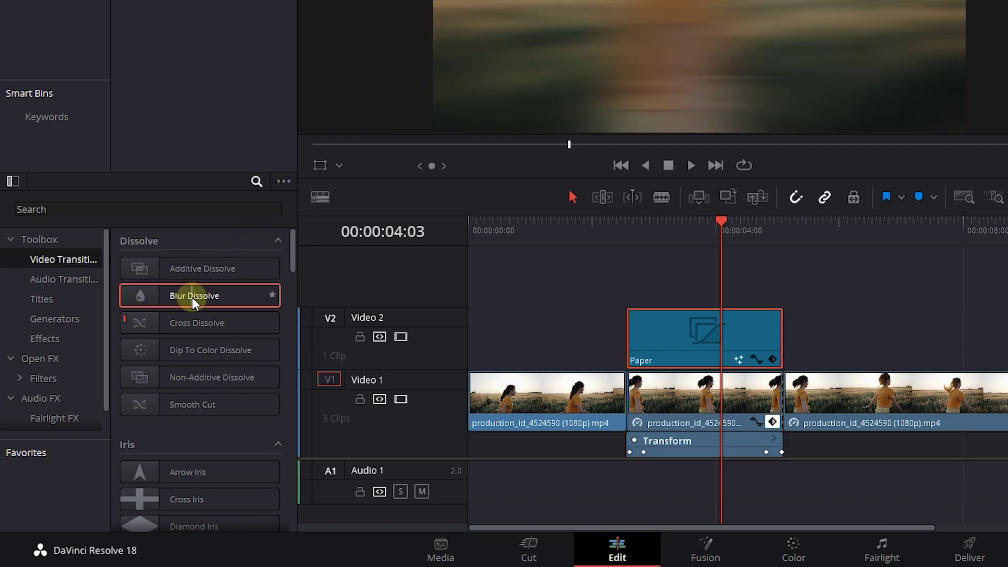
drag(192, 297, 681, 345)
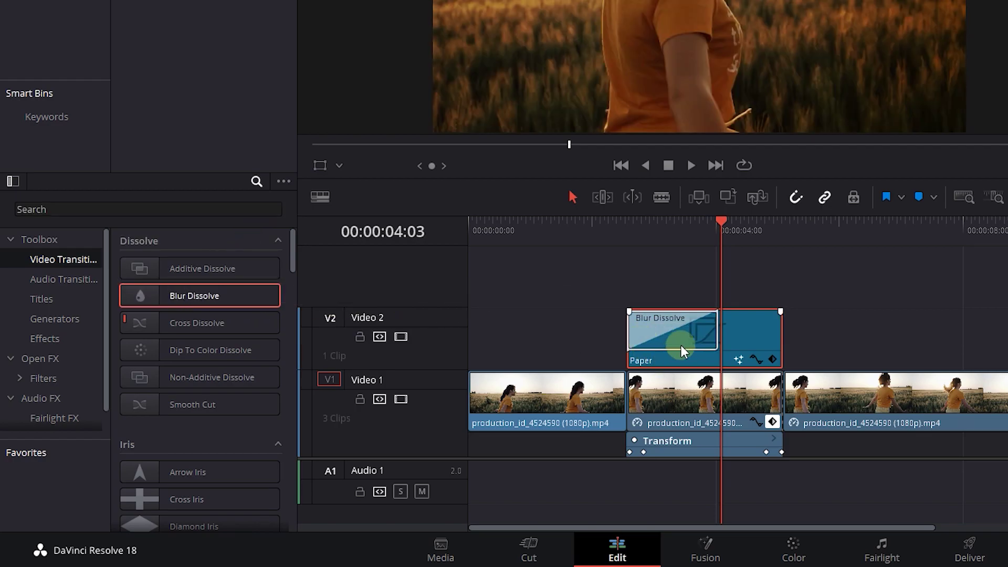
drag(724, 221, 652, 225)
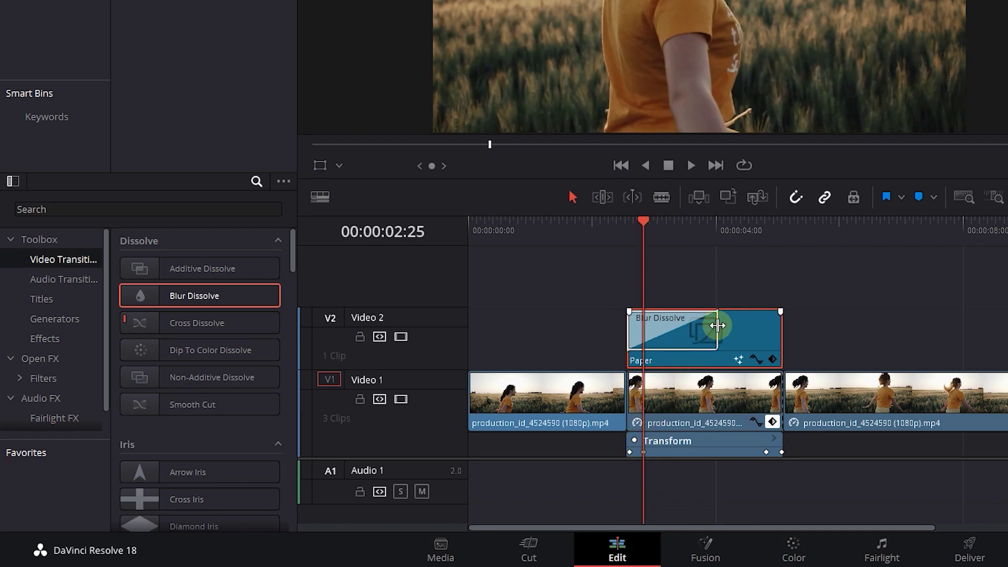
drag(718, 325, 642, 328)
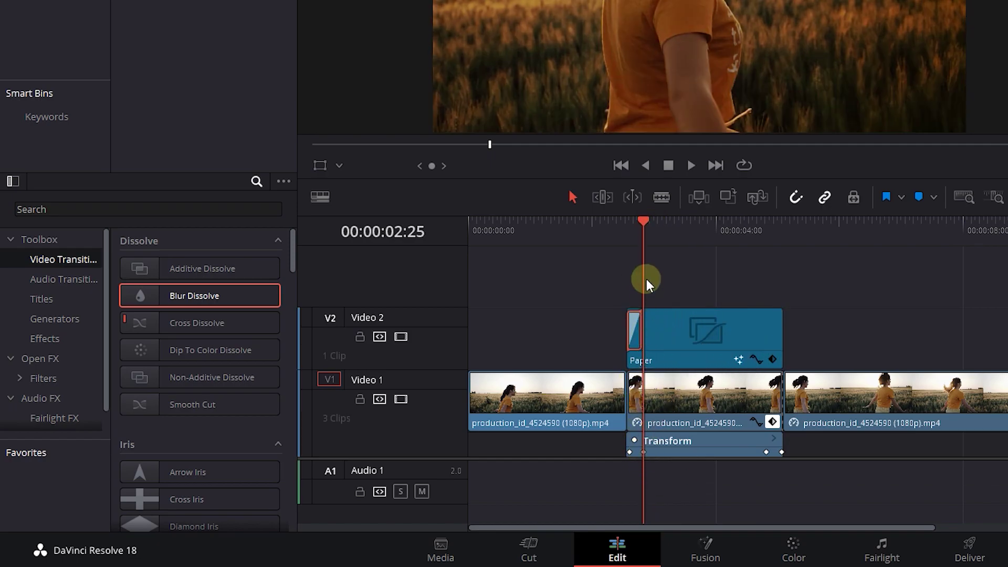
Step: Copy the Blur Dissolve to the Paper clip's end and play back both dissolves
drag(647, 225, 763, 238)
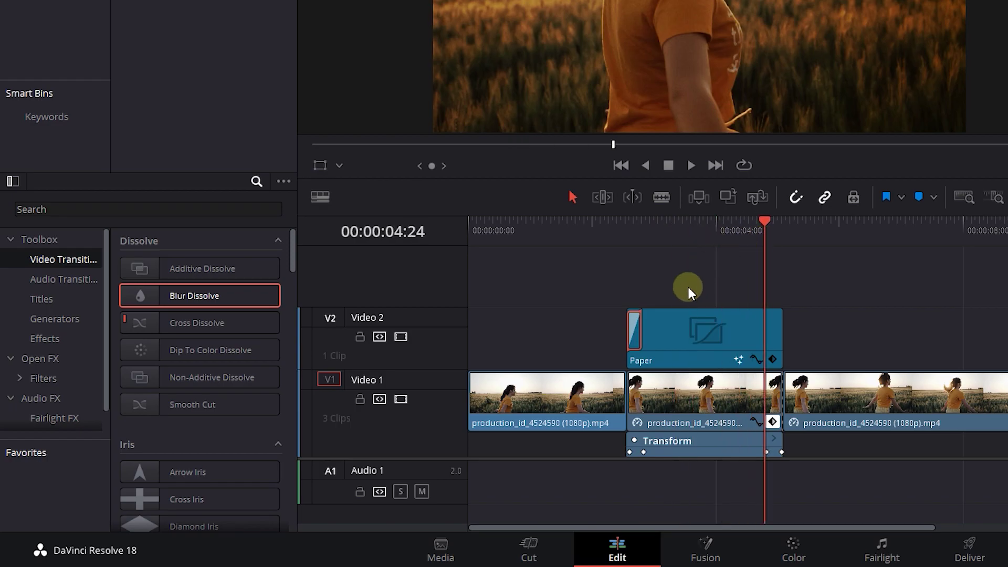
alt+click(637, 332)
drag(638, 332, 776, 338)
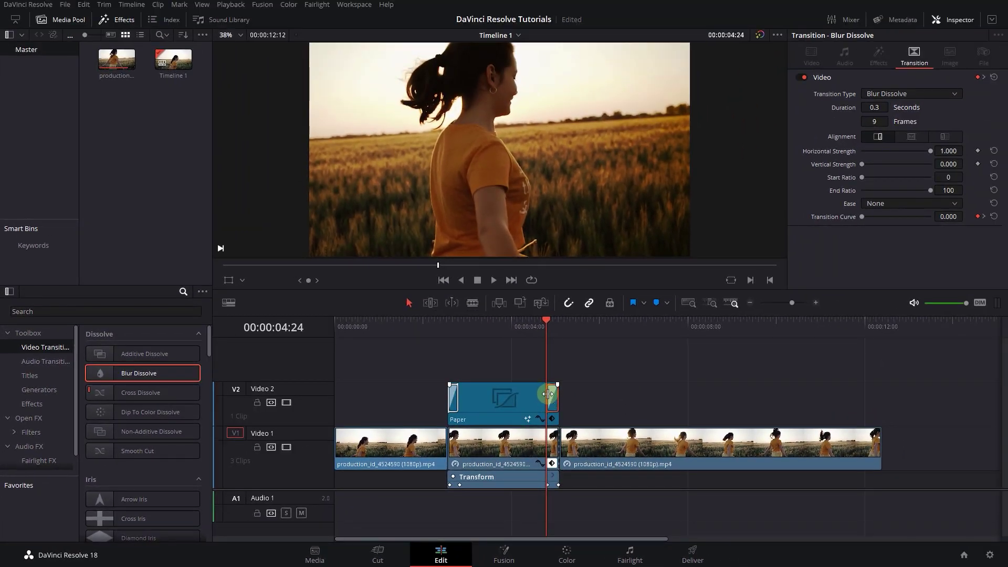
click(437, 320)
key(space)
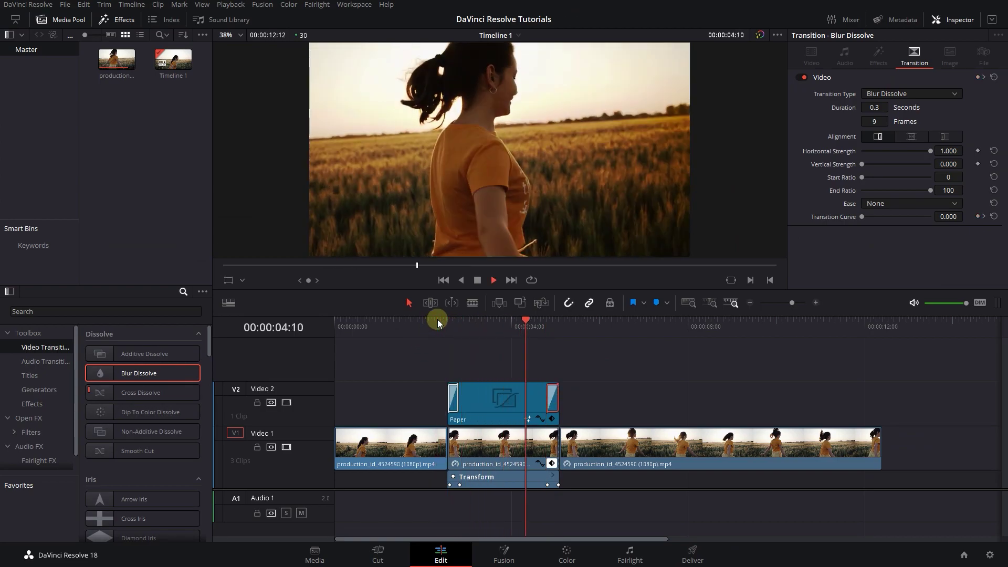
key(space)
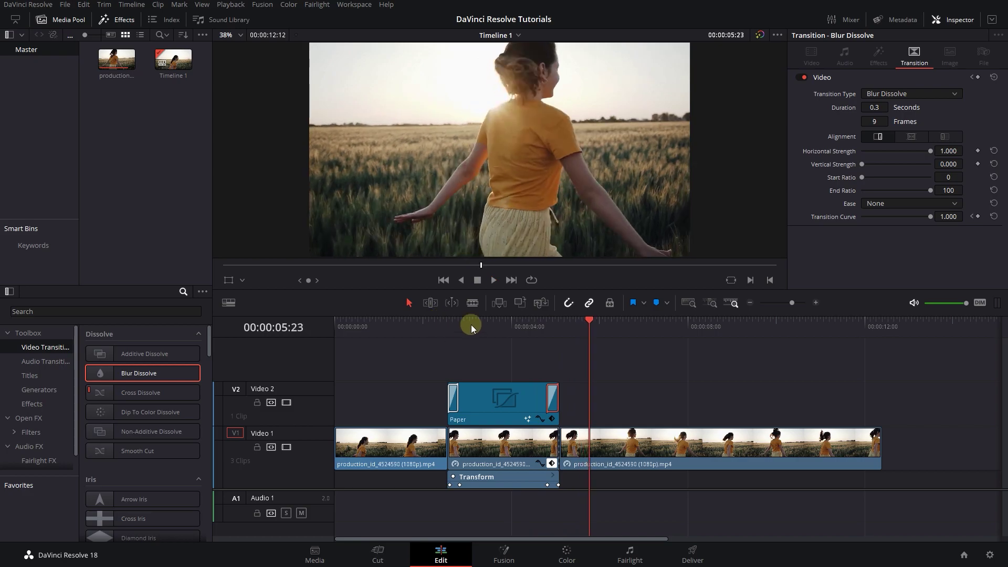
click(507, 404)
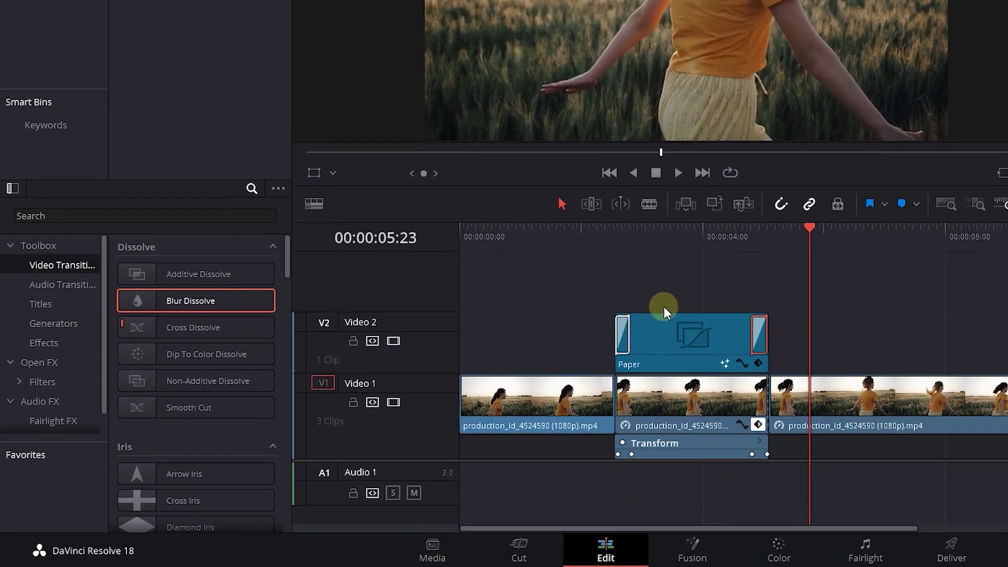
Step: Place a Text title on Video 3 and trim both ends to match the Paper clip
click(36, 376)
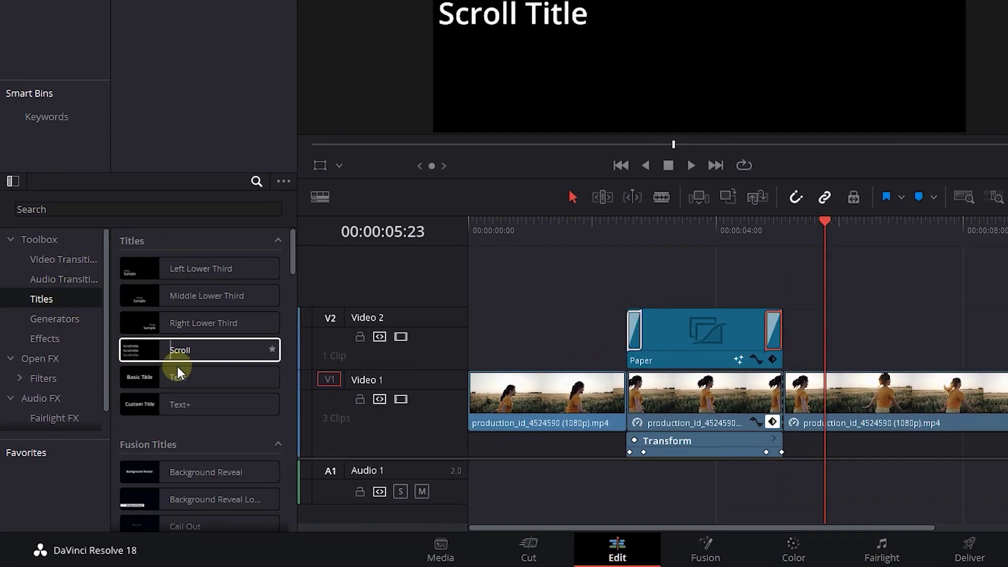
drag(178, 377, 688, 294)
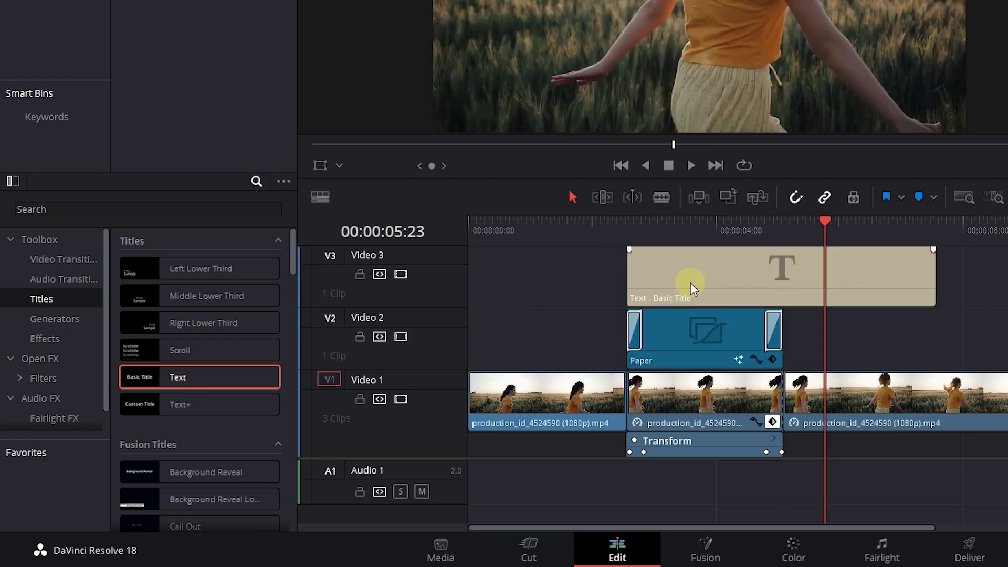
drag(628, 277, 646, 278)
click(649, 338)
click(873, 289)
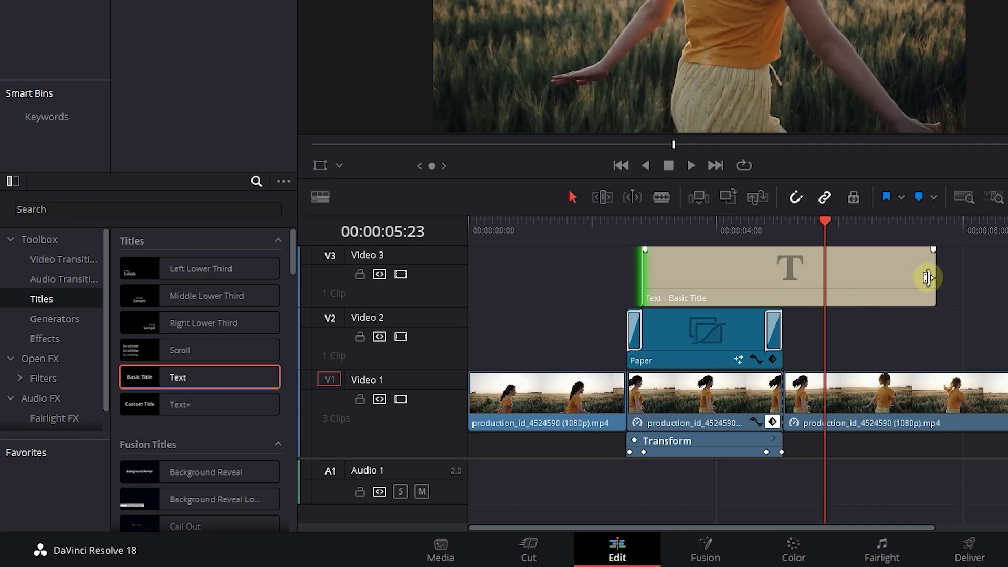
drag(934, 283, 762, 279)
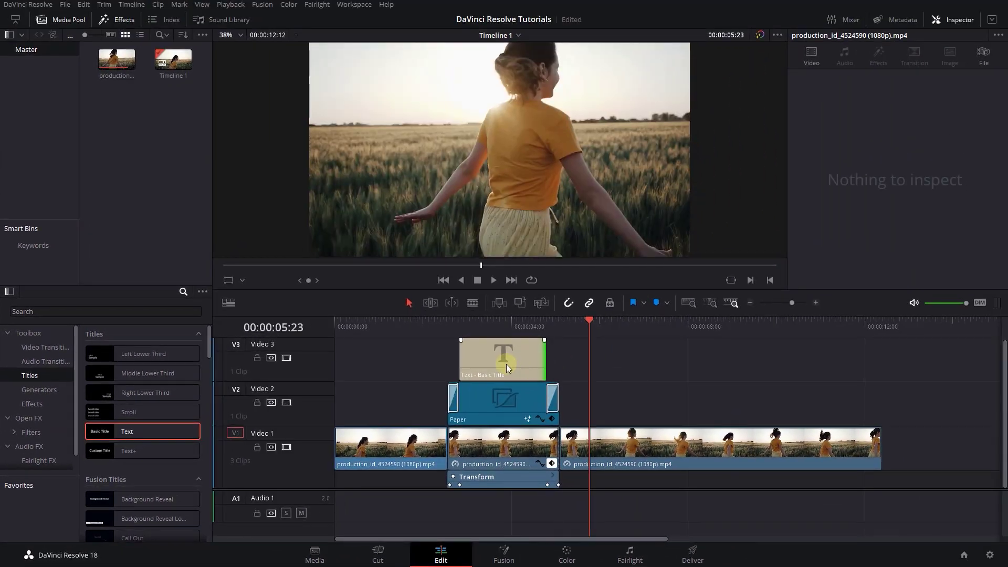
click(710, 278)
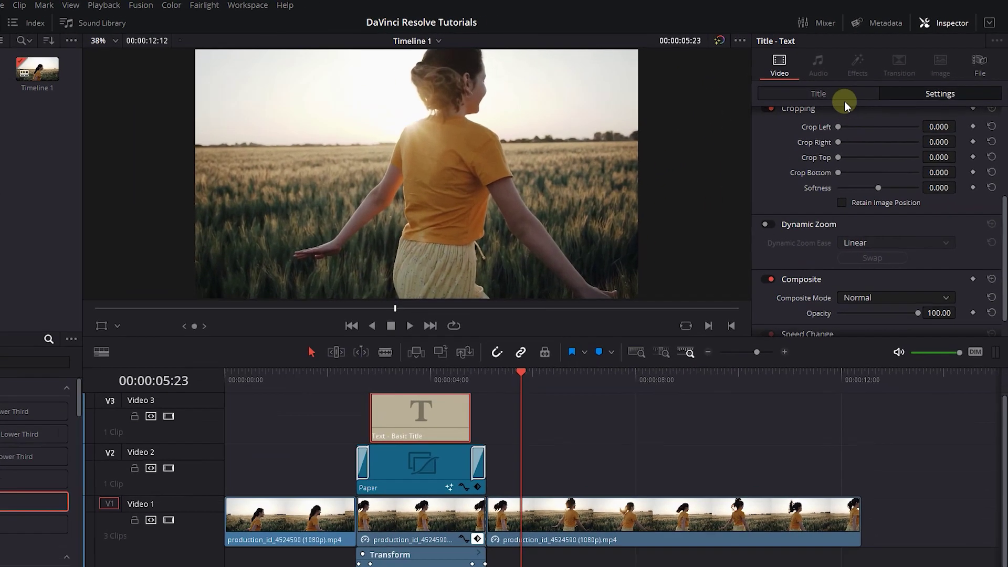
Step: Change the title text to 'A GIRL' in Barlow Black at size 144
click(862, 80)
click(876, 127)
key(ctrl+a)
text(A)
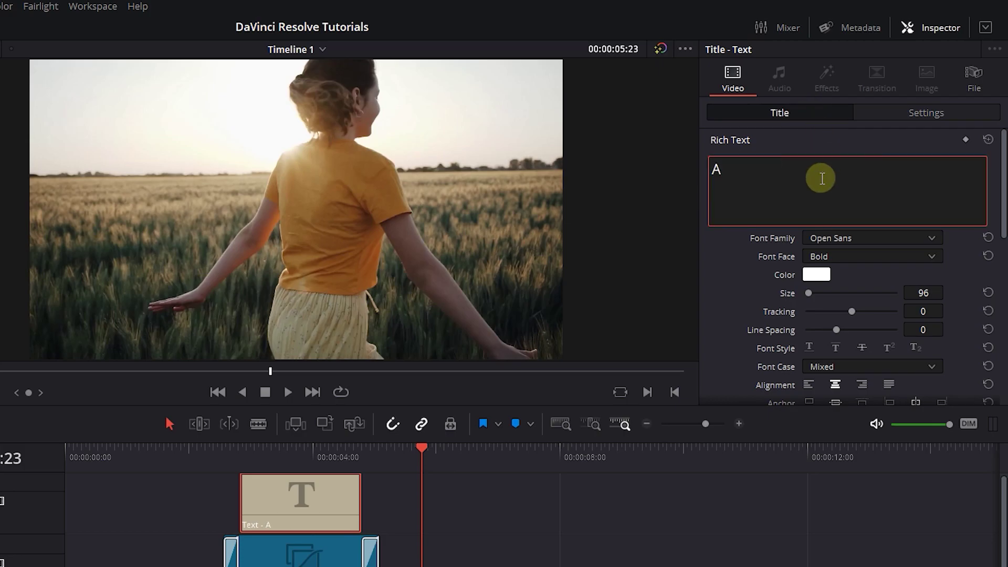
click(842, 238)
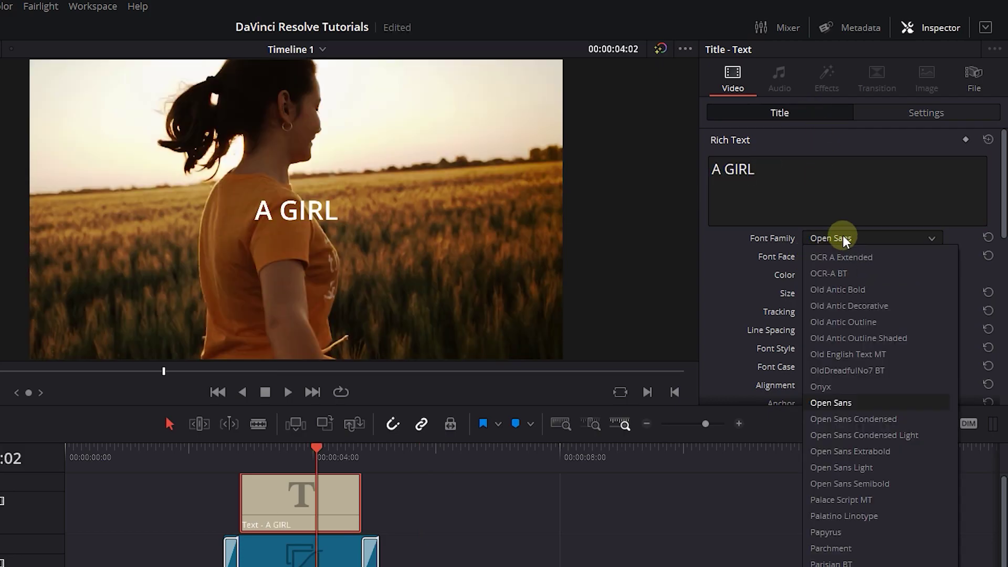
scroll(846, 373, up, 5)
click(846, 373)
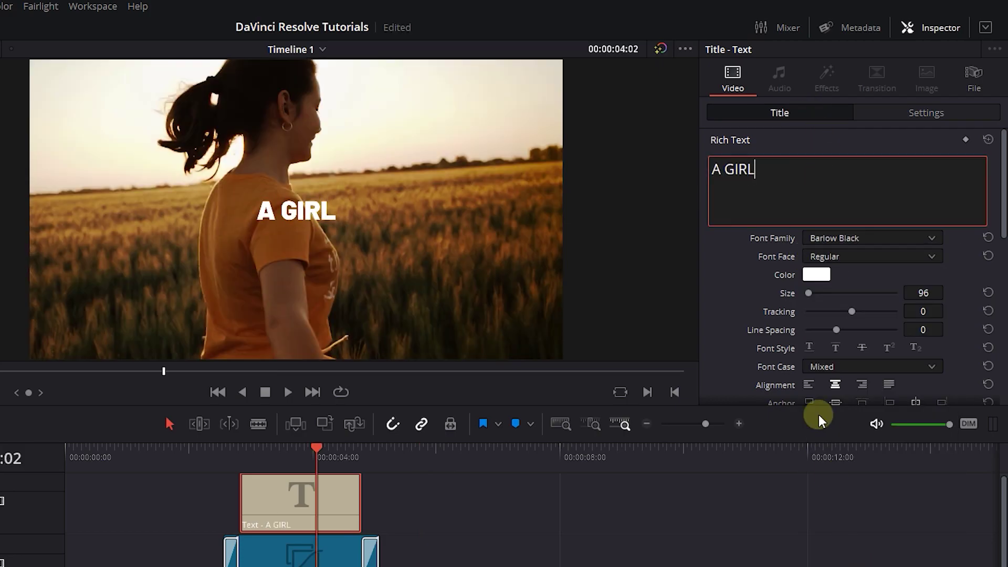
drag(810, 295, 958, 288)
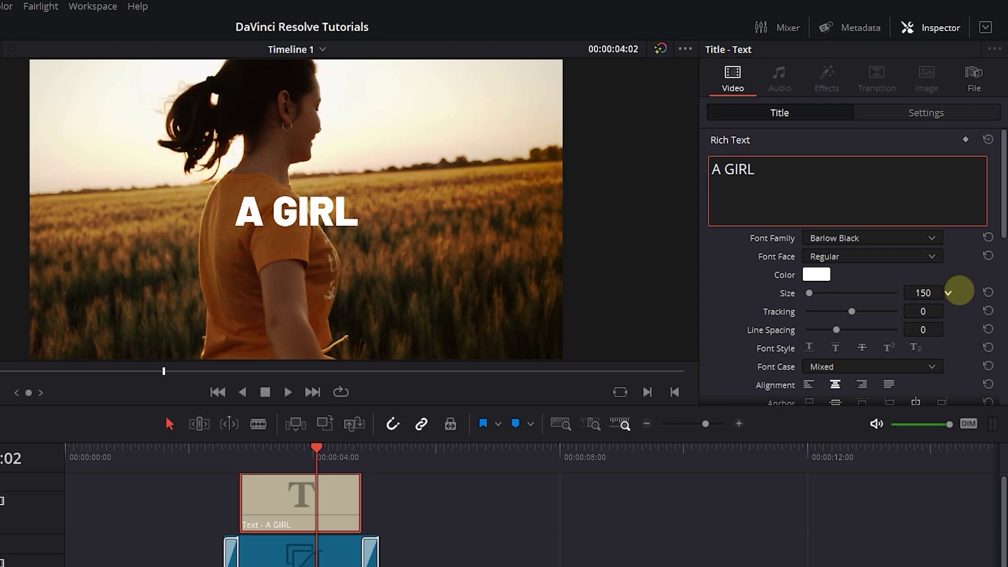
Step: Move the title to the upper right at Position X 584, Y 70
click(937, 112)
drag(1001, 260, 990, 130)
drag(837, 182, 565, 394)
drag(924, 181, 402, 421)
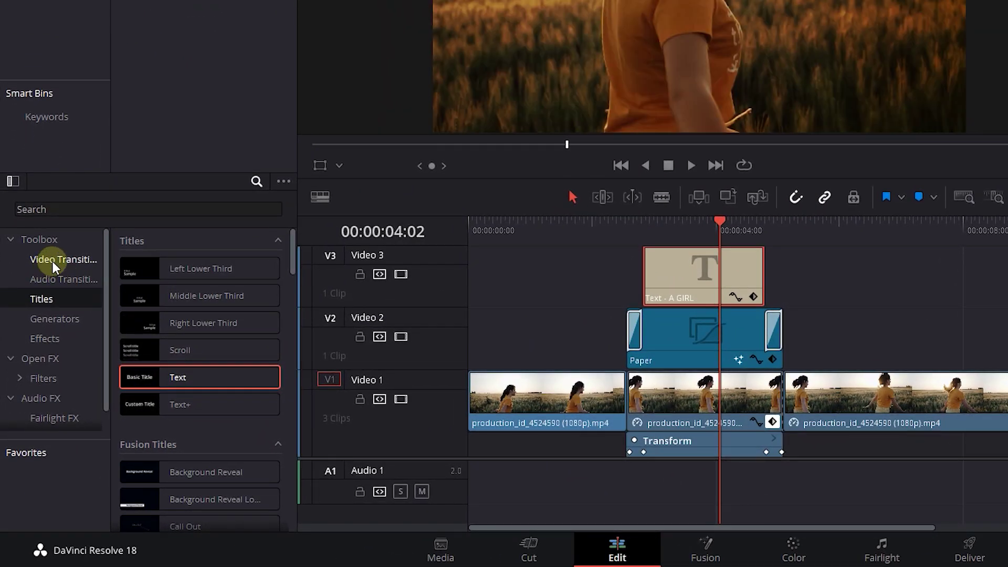
Step: Add a 10-frame Push transition to the start of the 'A GIRL' title
click(38, 349)
click(137, 210)
text(push)
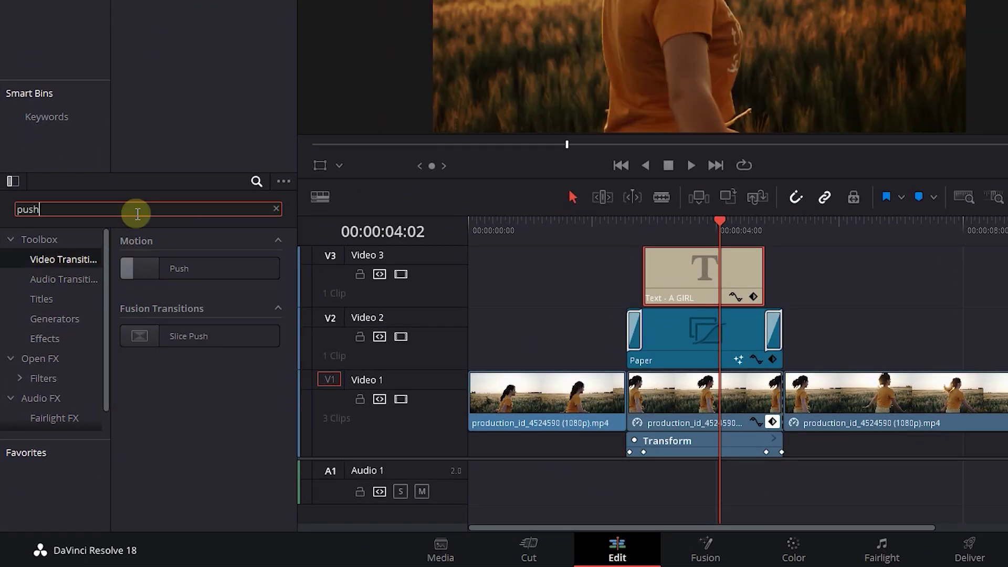
drag(171, 275, 648, 285)
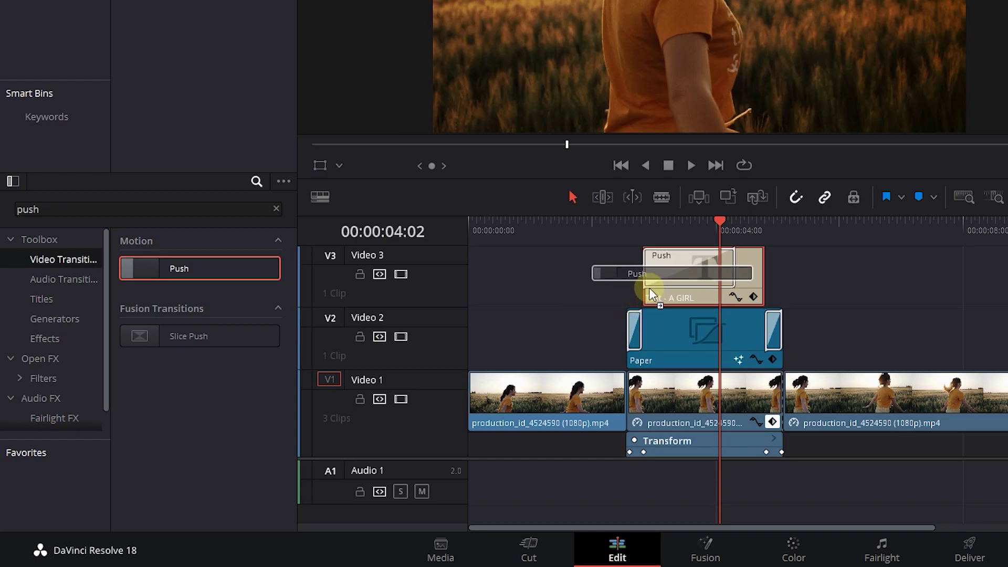
drag(583, 313, 598, 294)
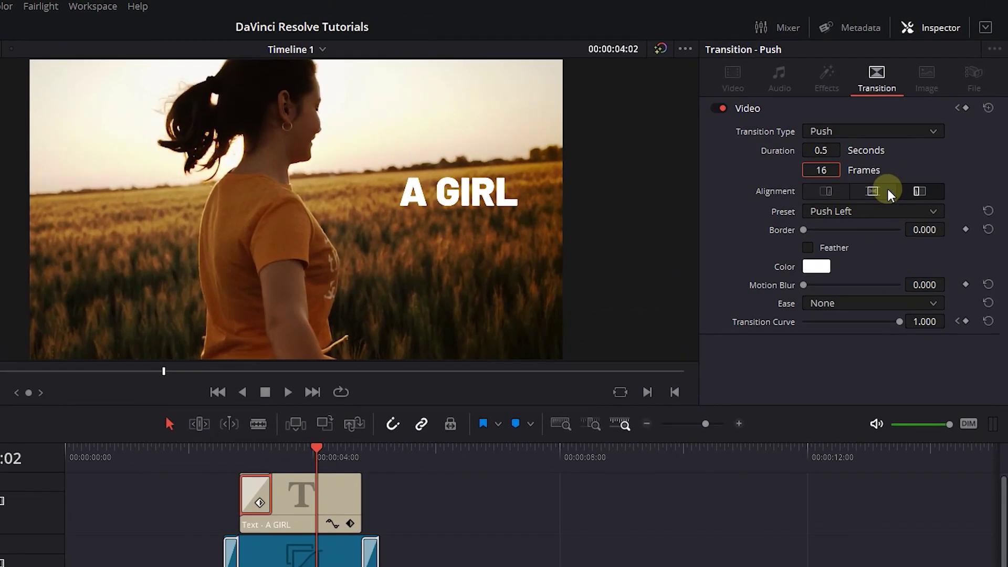
text(10)
key(Return)
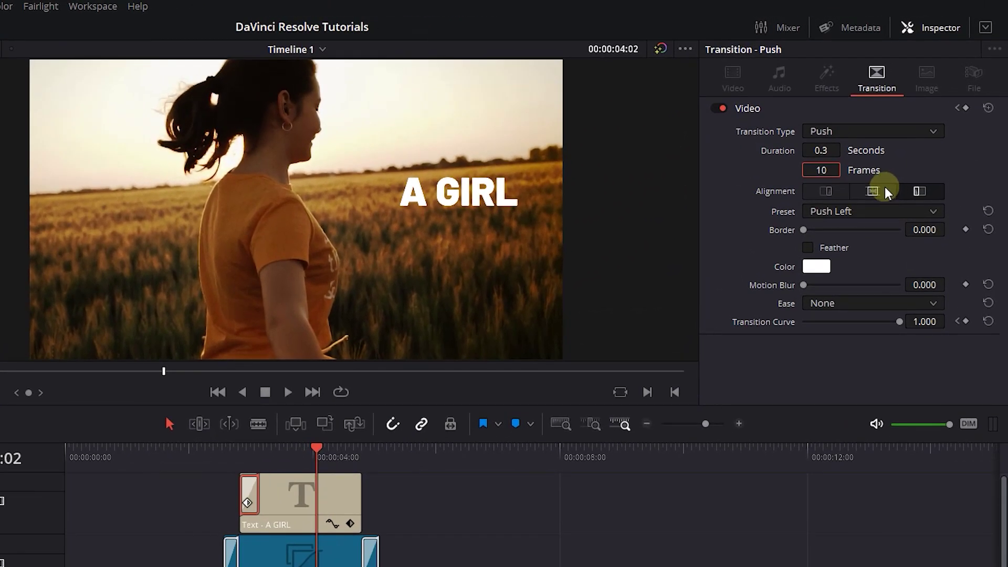
Step: Set the start Push transition to Ease Out with the Push Right preset
click(836, 303)
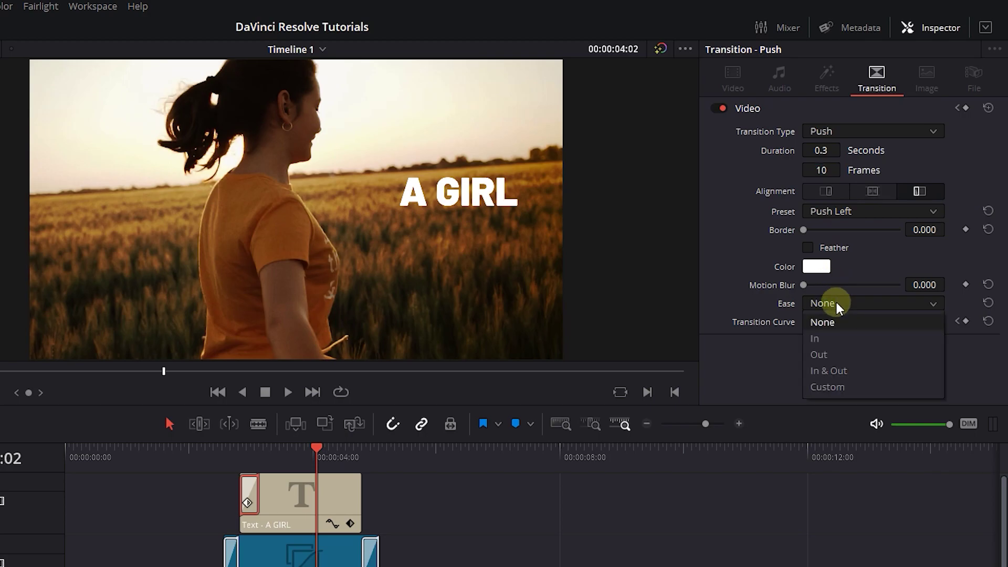
click(830, 352)
click(830, 210)
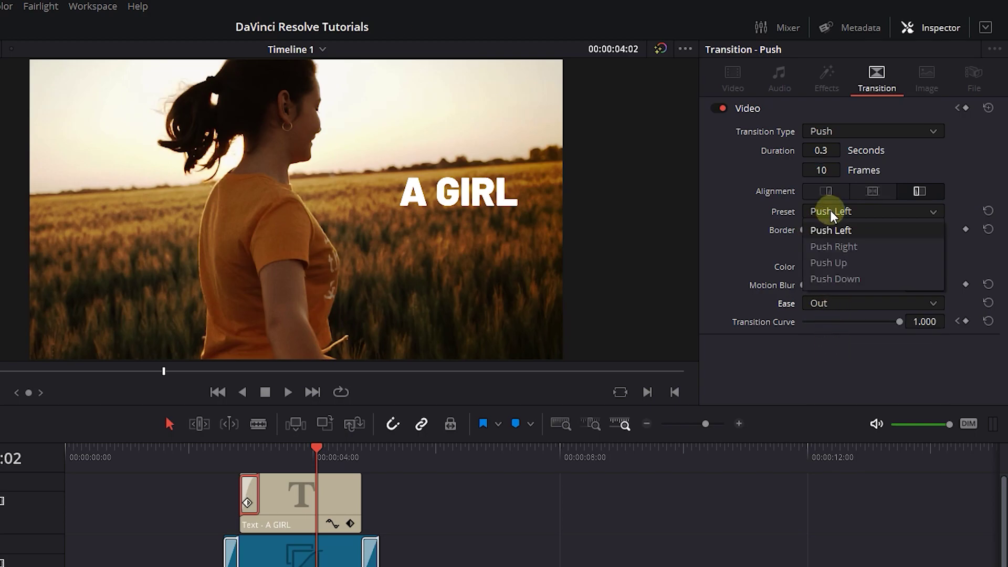
click(836, 246)
click(290, 450)
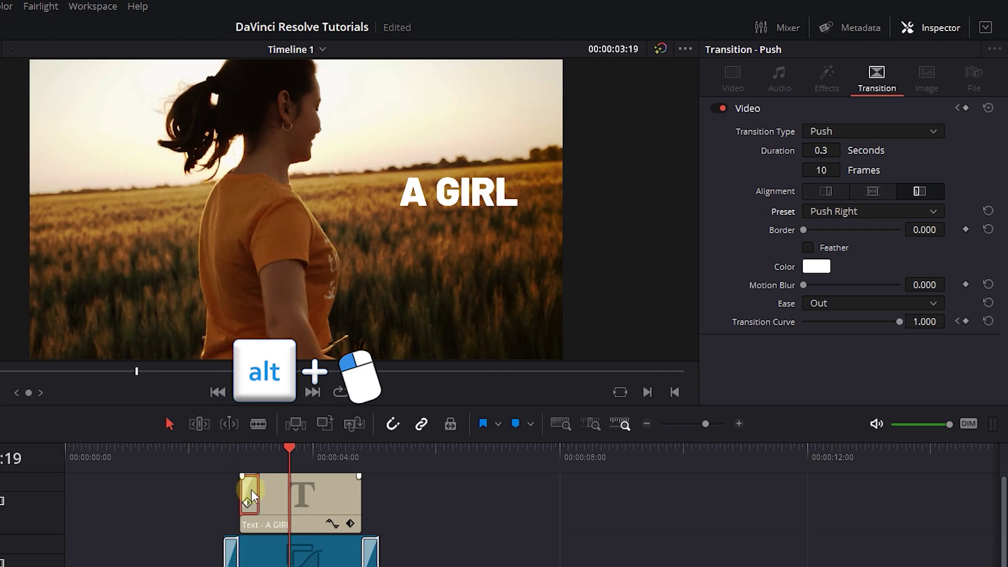
Step: Copy the Push to the title's end, set Push Left easing In, and play it back
drag(255, 496, 348, 499)
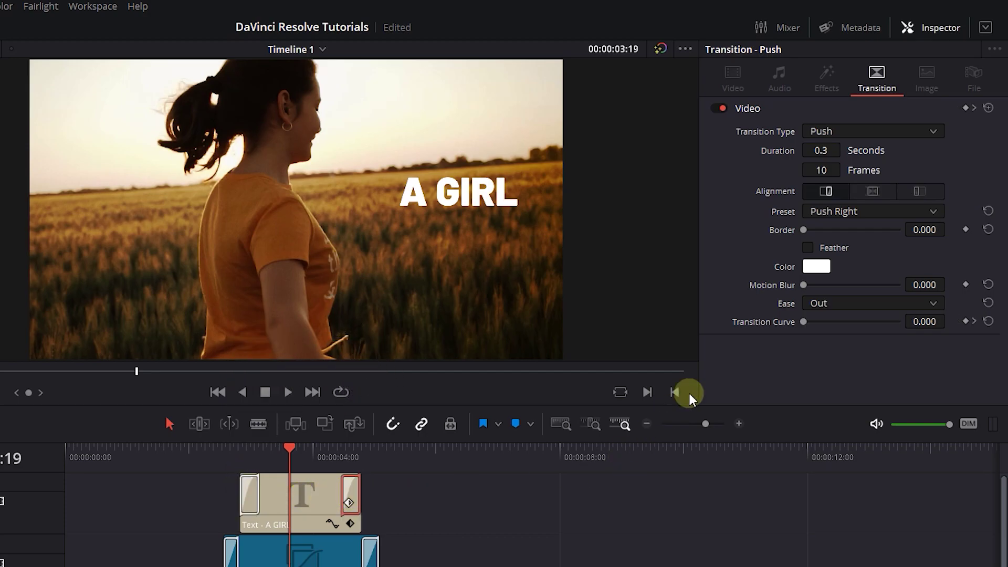
click(840, 212)
click(843, 231)
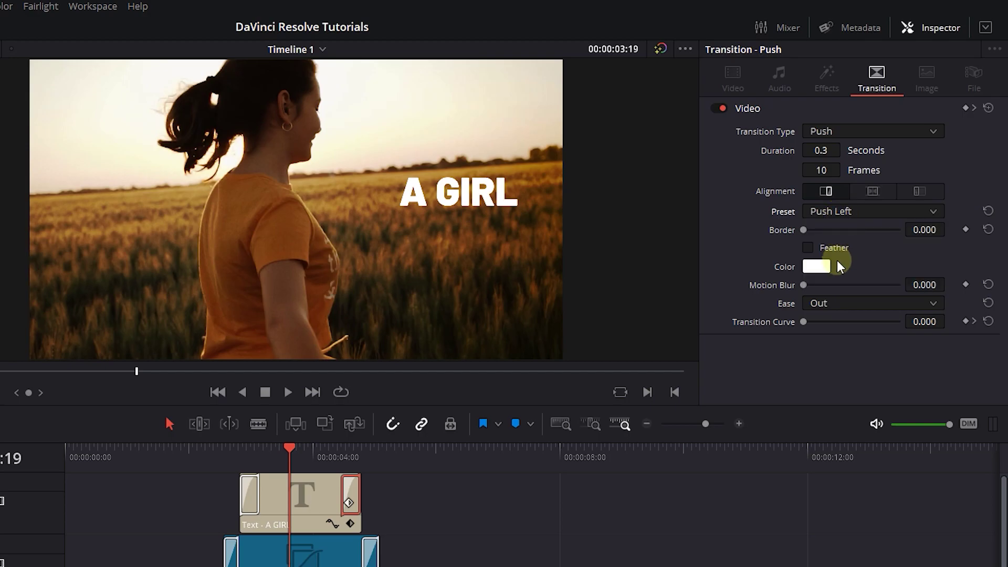
click(821, 305)
click(821, 339)
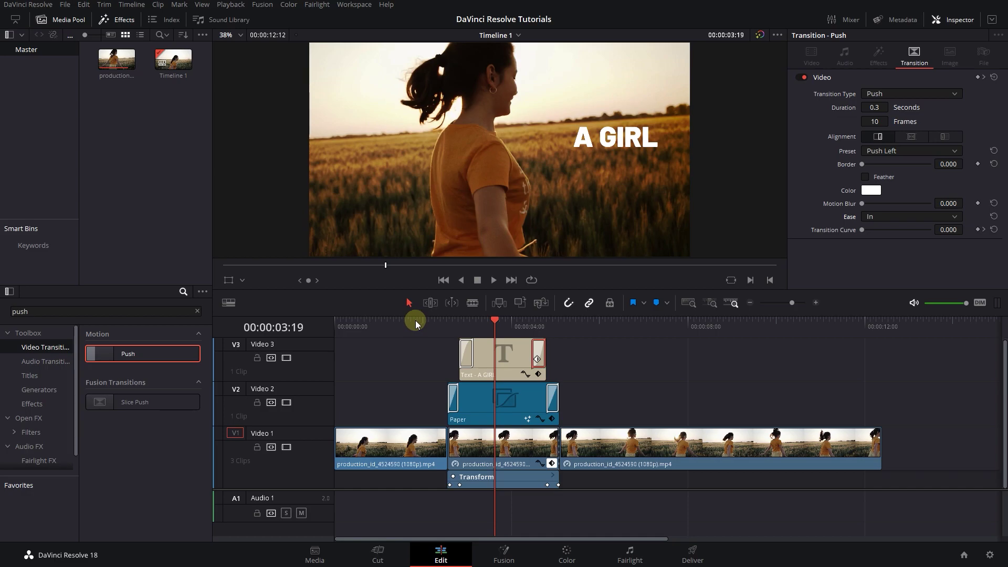
click(416, 321)
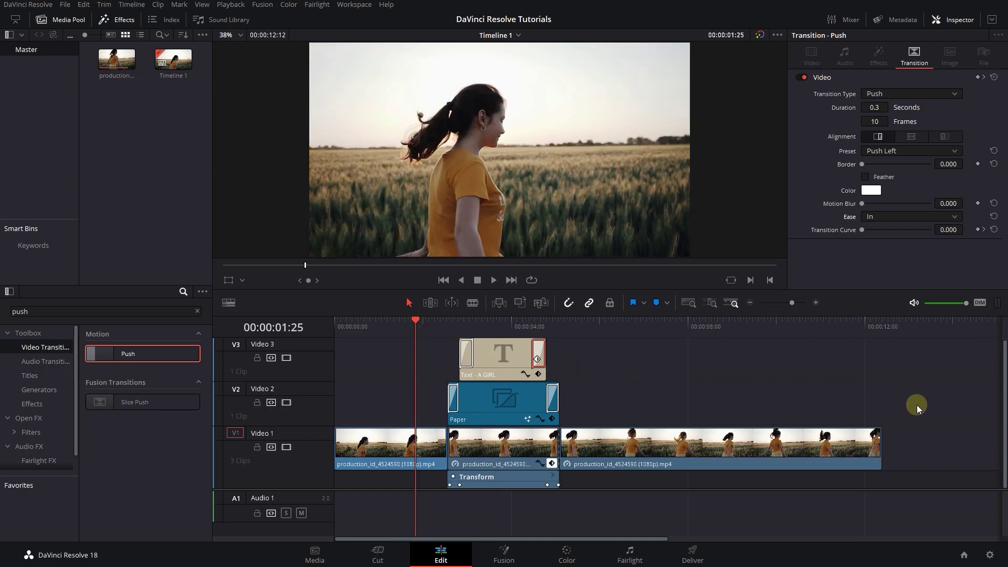
key(space)
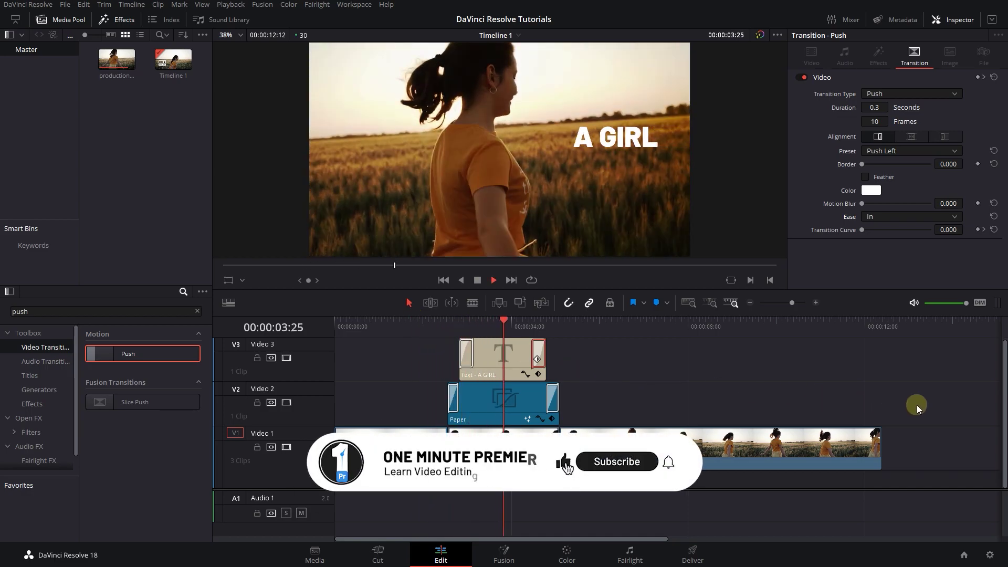